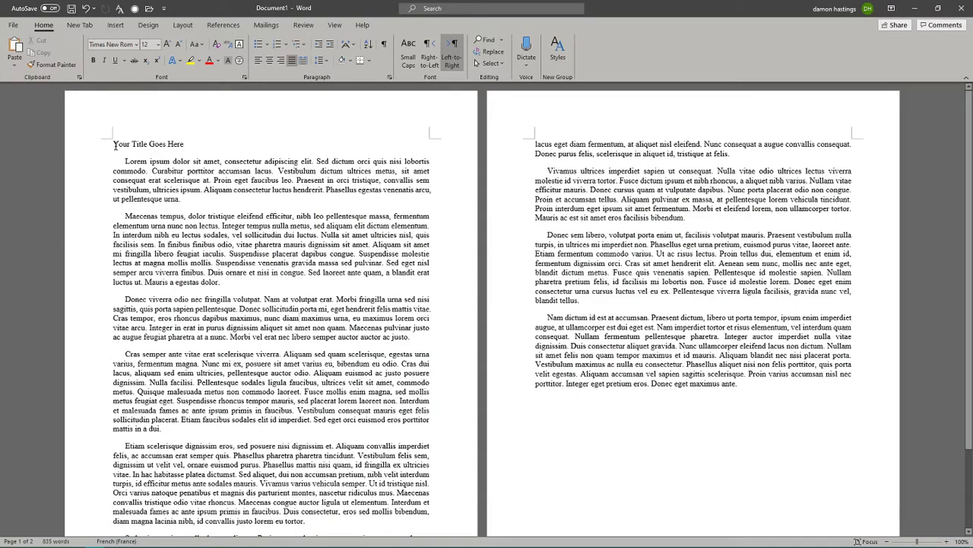
Select all the essay text, from the title 'Your Title Goes Here' to the closing 'maximus ante'.
left_click_drag(114, 145, 198, 171)
left_click(198, 171)
left_click_drag(113, 143, 738, 287)
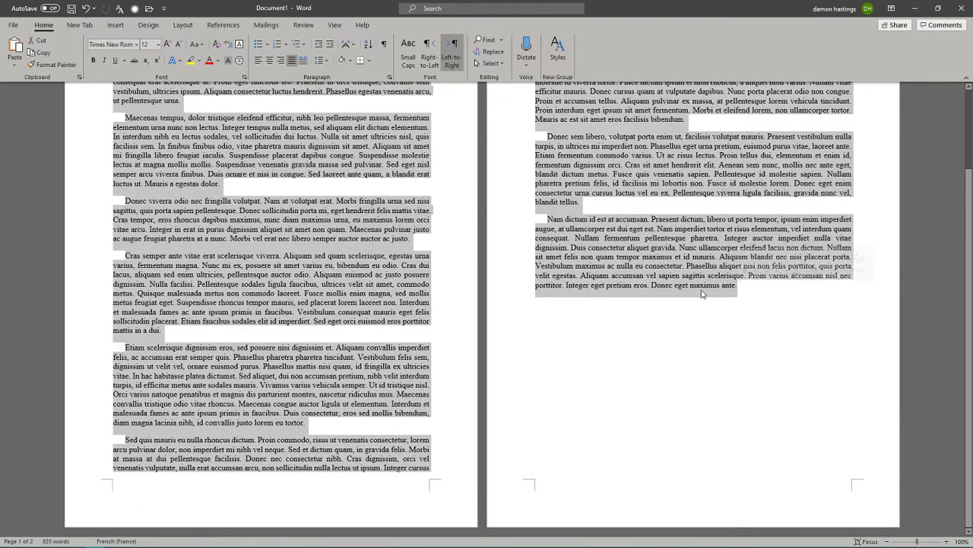
scroll(684, 322, "up", 3)
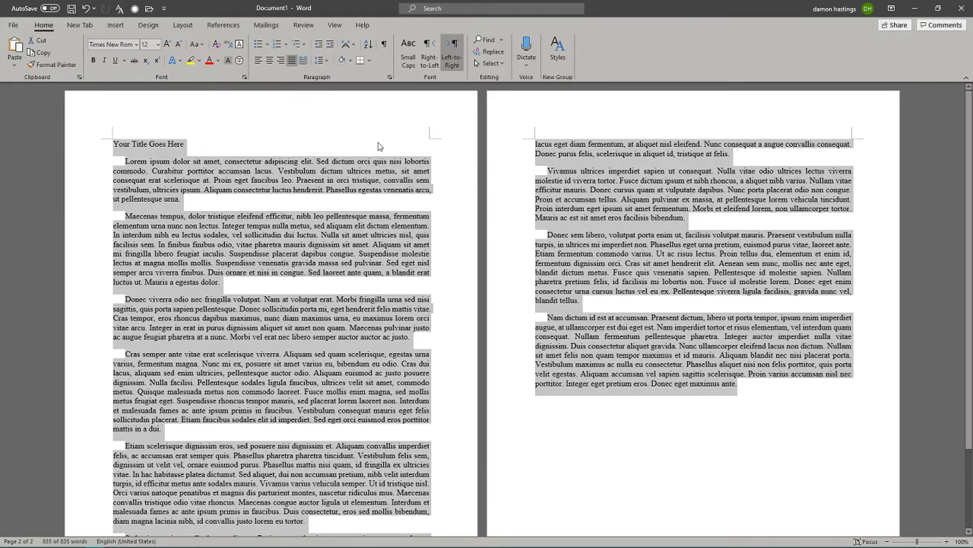
Double-space the selected essay with Ctrl+2, toggling between single and double spacing along the way.
key("ctrl+2")
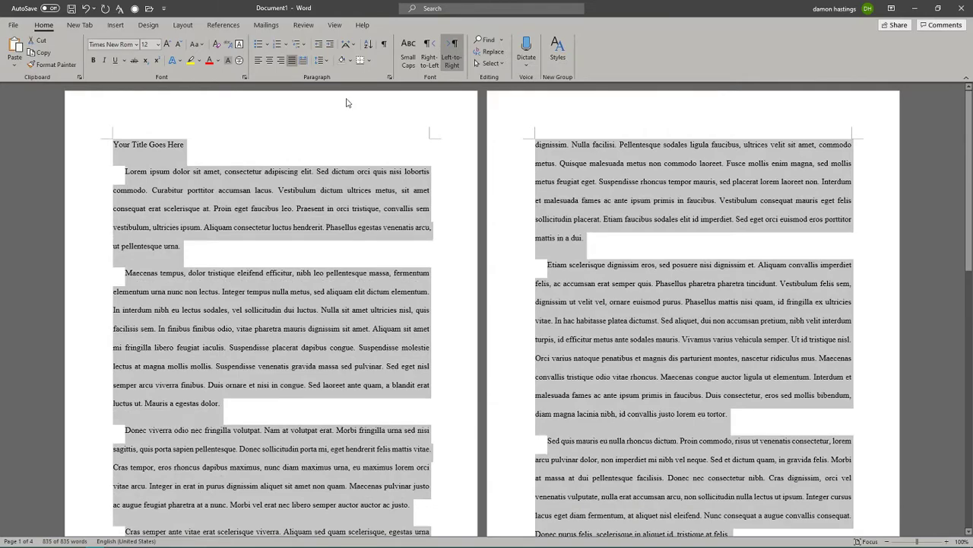
key("ctrl+1")
key("ctrl+2")
key("ctrl+1")
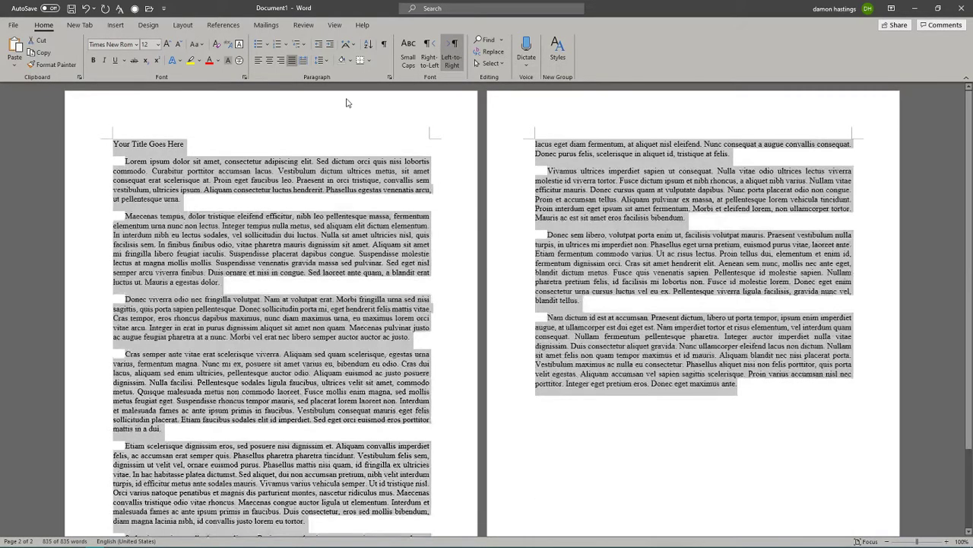
key("ctrl+2")
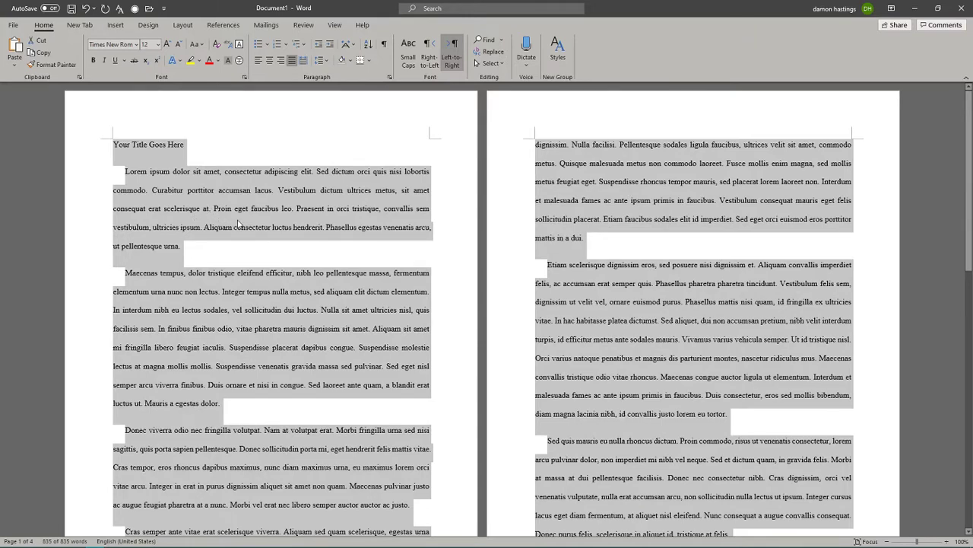
Try single and 1.5 line spacing from the spacing list, settle on 2.0, then deselect.
left_click(326, 60)
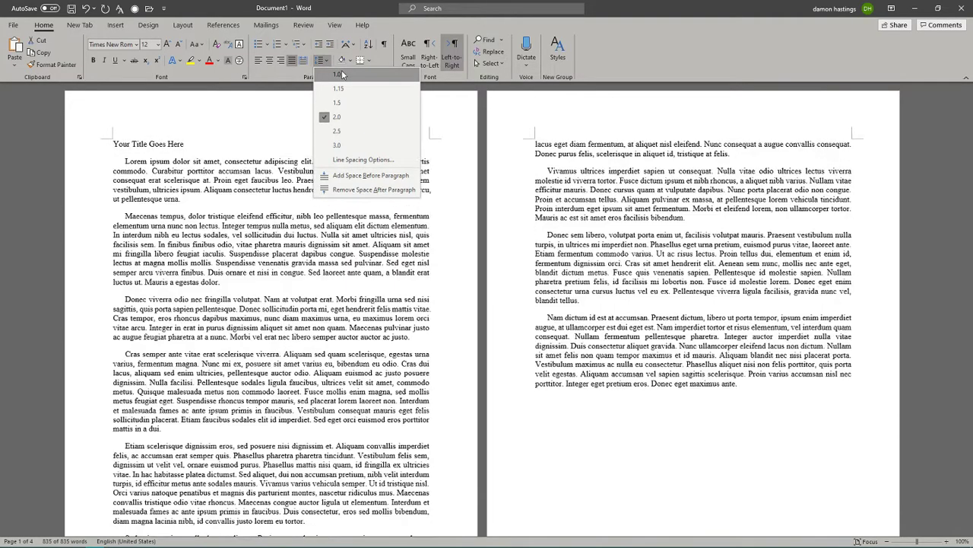
left_click(330, 74)
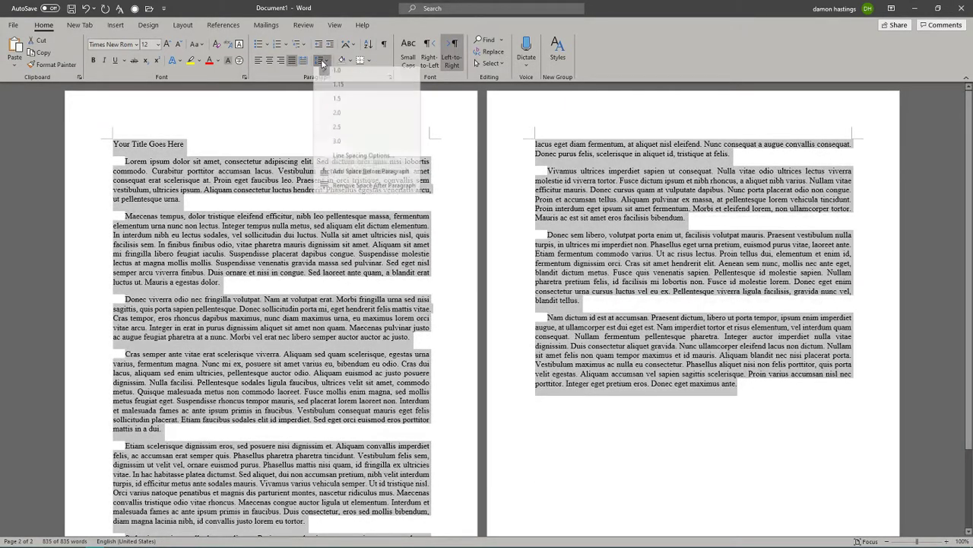
left_click(323, 62)
left_click(337, 112)
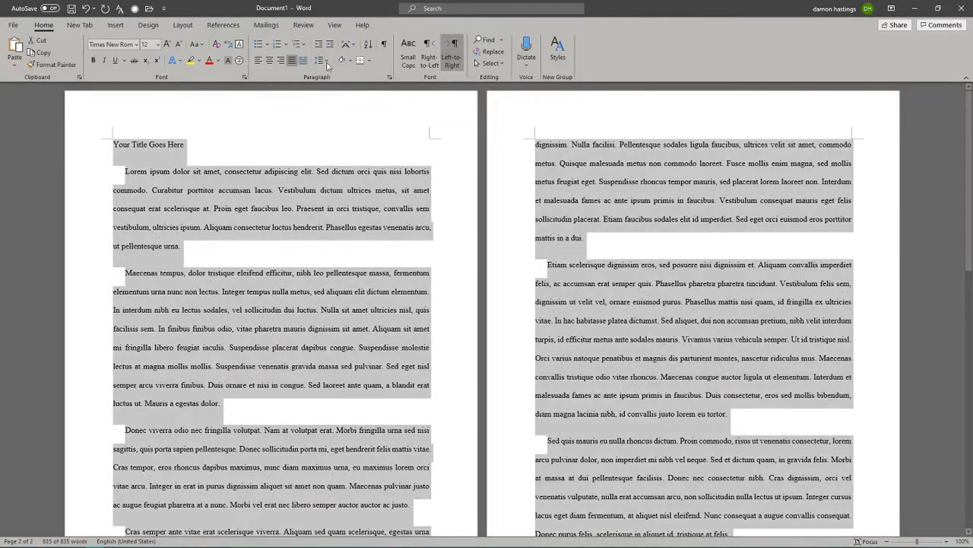
left_click(326, 61)
left_click(340, 105)
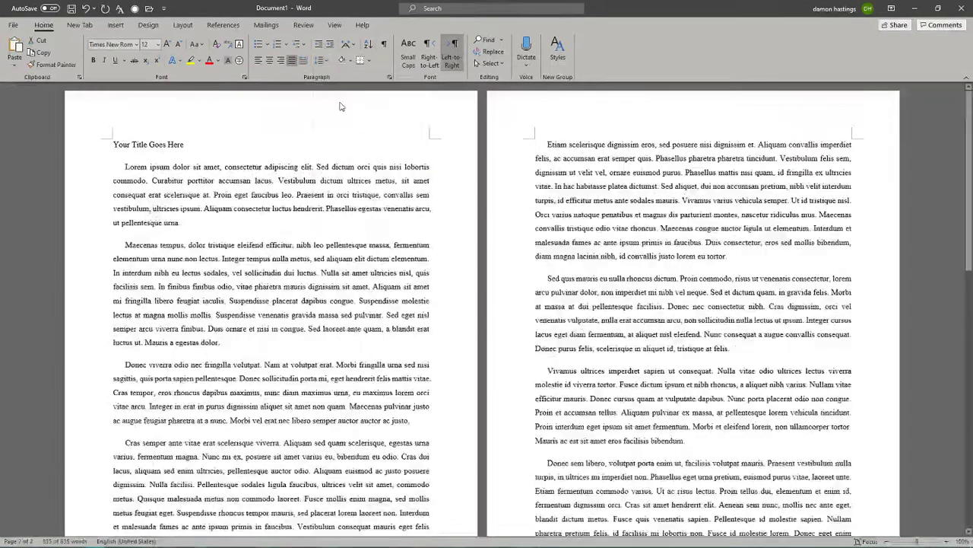
left_click(324, 61)
left_click(340, 113)
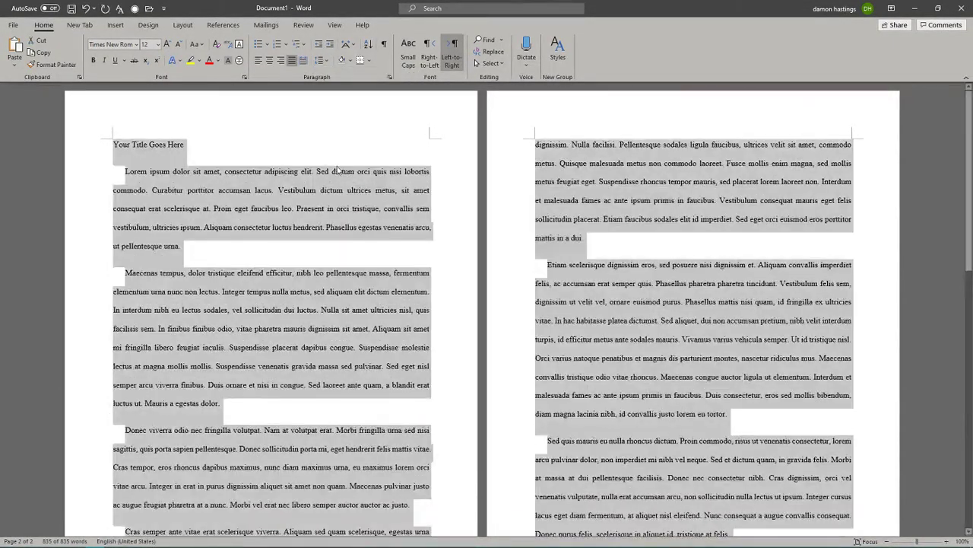
left_click(176, 166)
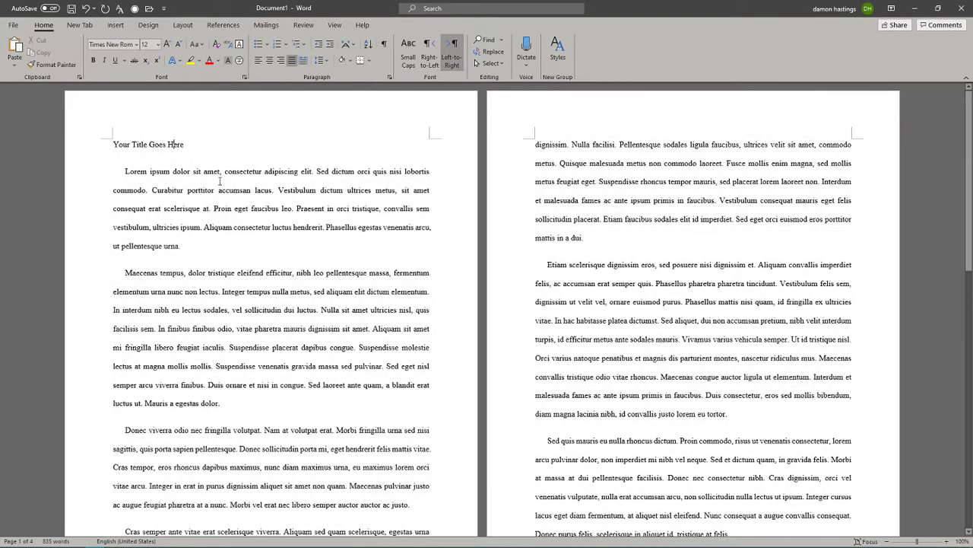
double_click(174, 259)
Reselect the double-spaced essay from the title through the end of the last paragraph.
left_click(194, 261)
left_click(630, 240)
left_click_drag(111, 144, 764, 398)
scroll(634, 337, "down", 4)
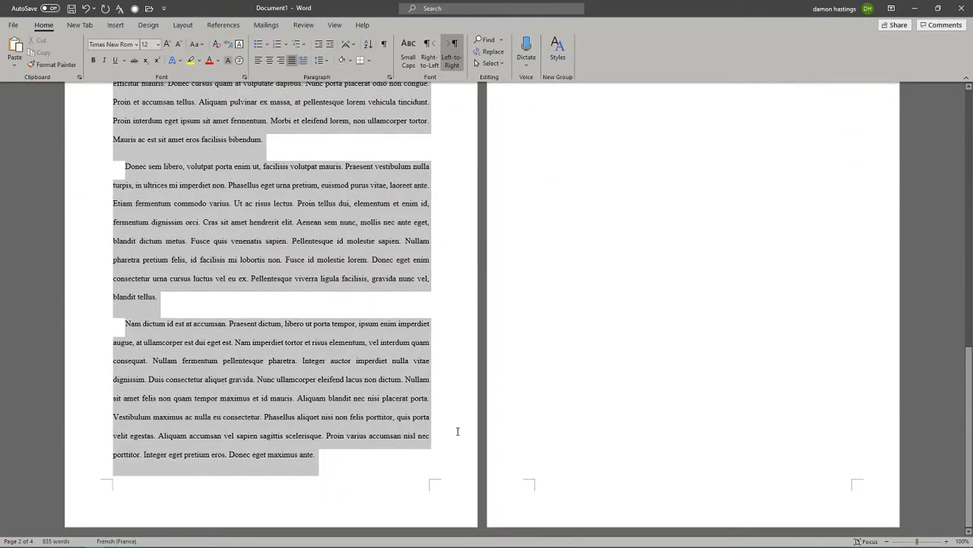
left_click_drag(390, 456, 365, 437)
scroll(347, 423, "up", 10)
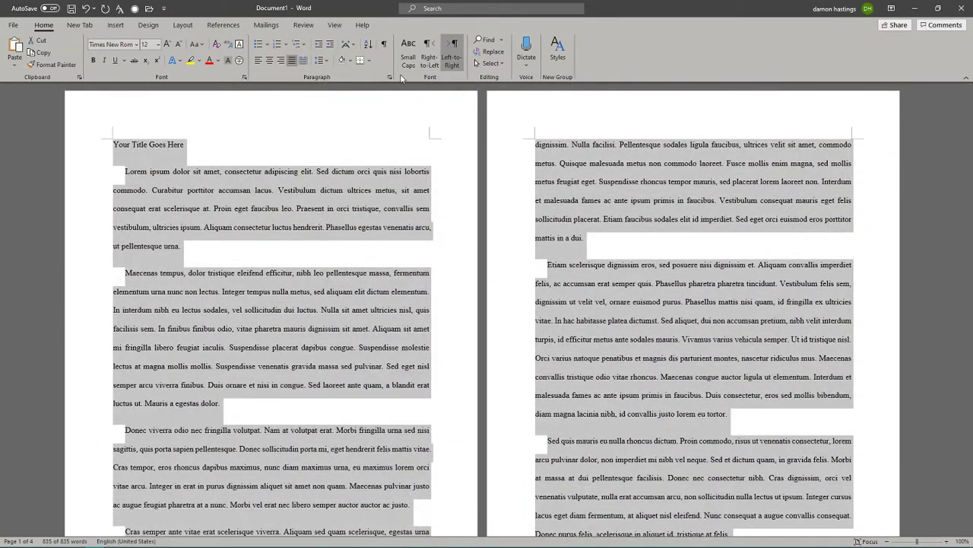
Check the Paragraph dialog twice without changes, then bring up the selection's shortcut menu.
left_click(389, 79)
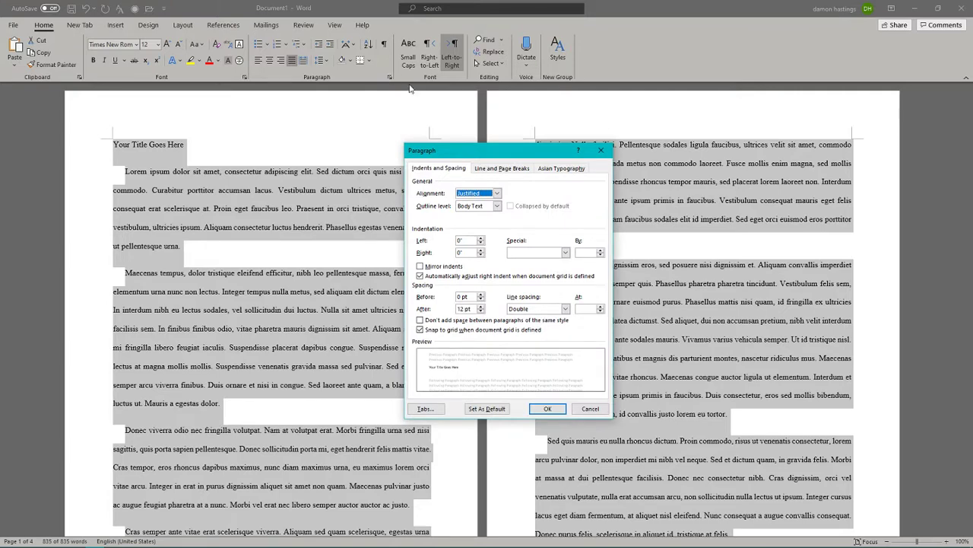
left_click(601, 150)
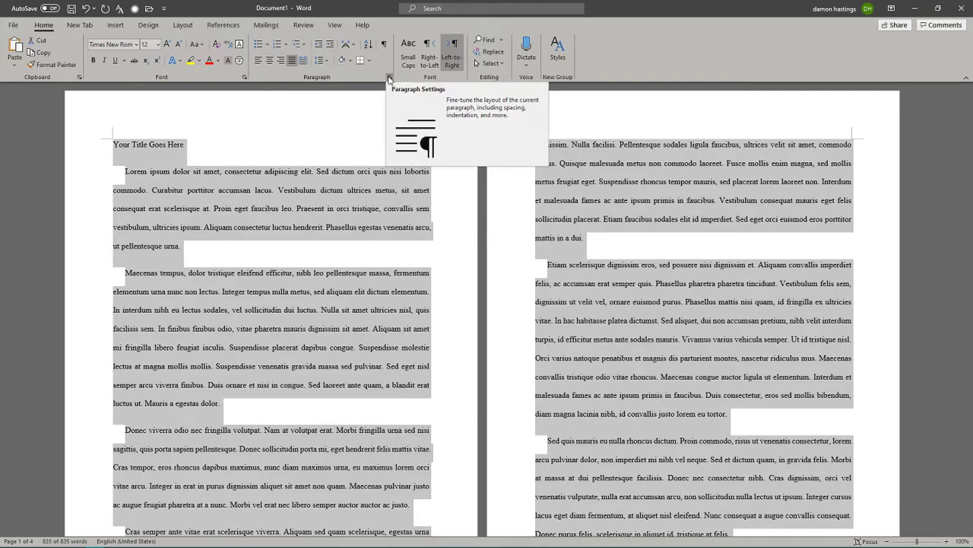
left_click(389, 79)
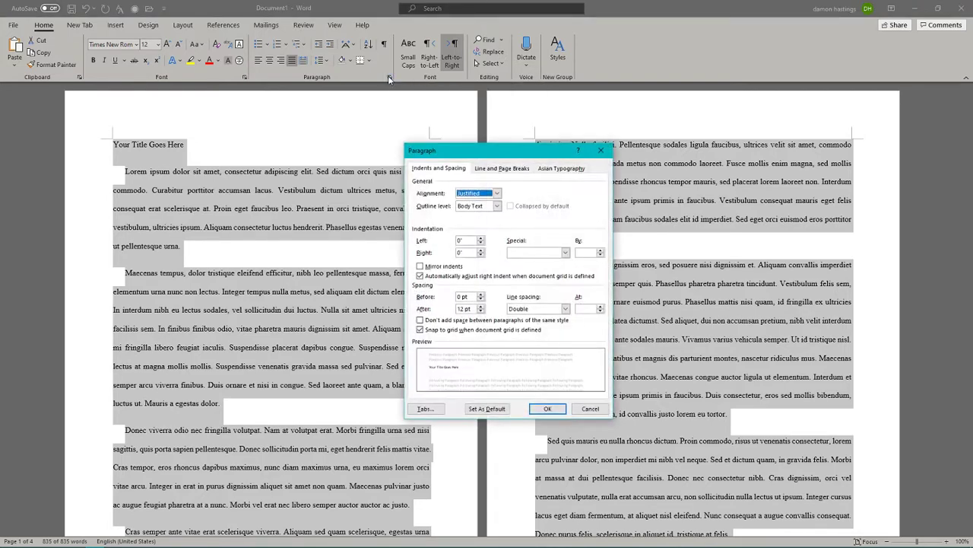
left_click(602, 151)
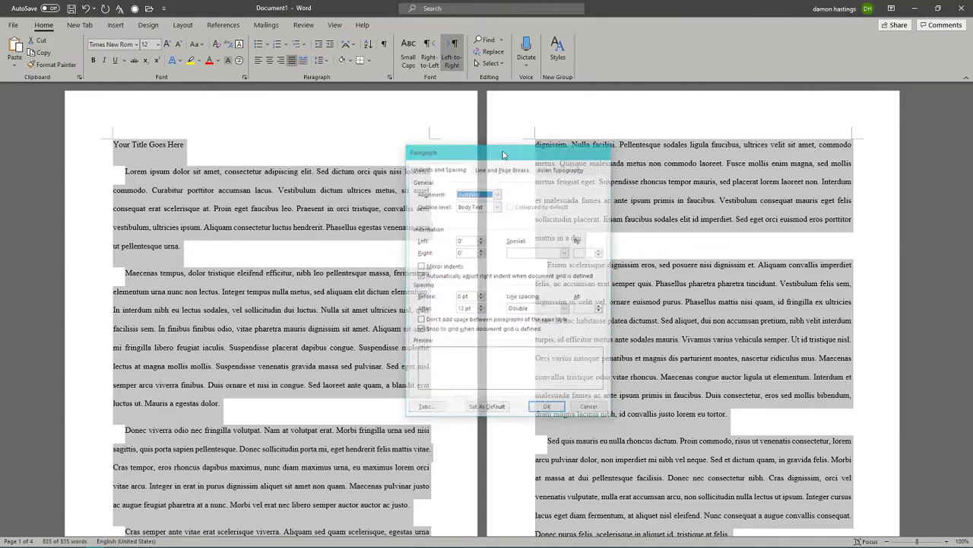
right_click(285, 197)
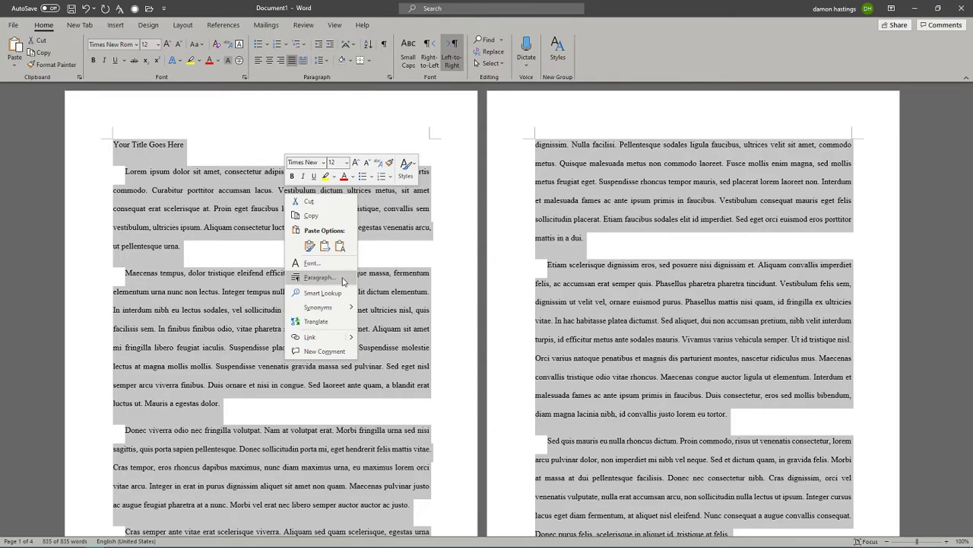
Set Spacing After to 0 pt and enable 'Don't add space between paragraphs of the same style'.
left_click(343, 279)
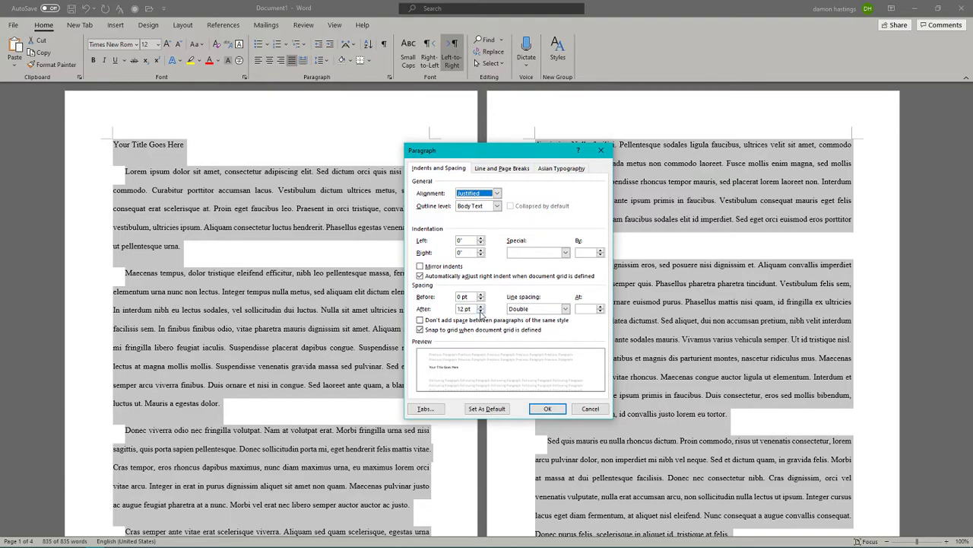
left_click(480, 311)
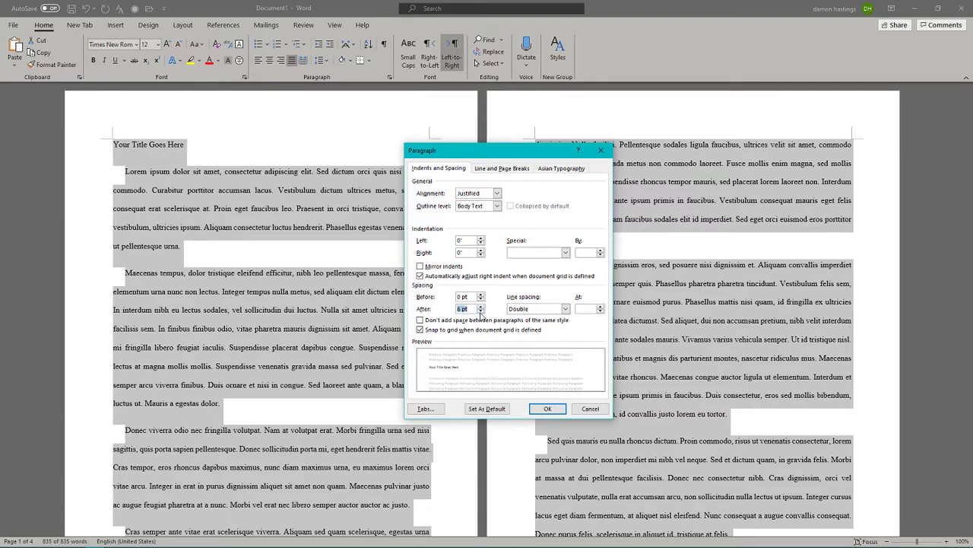
left_click(481, 311)
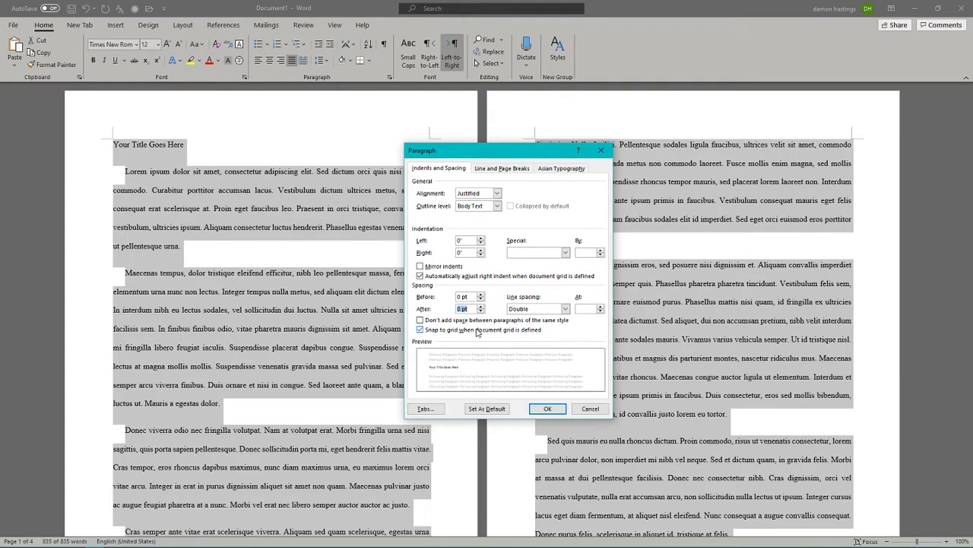
left_click(476, 322)
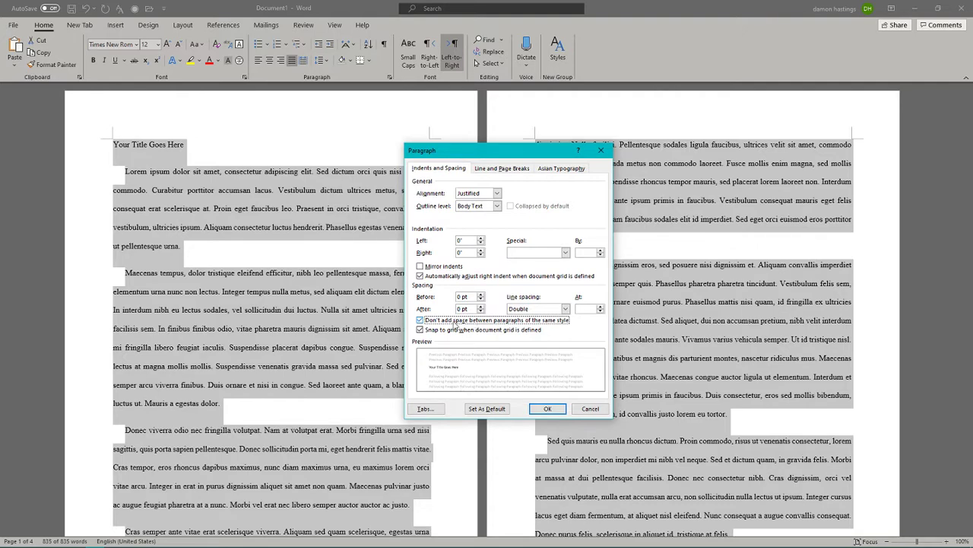
left_click(546, 410)
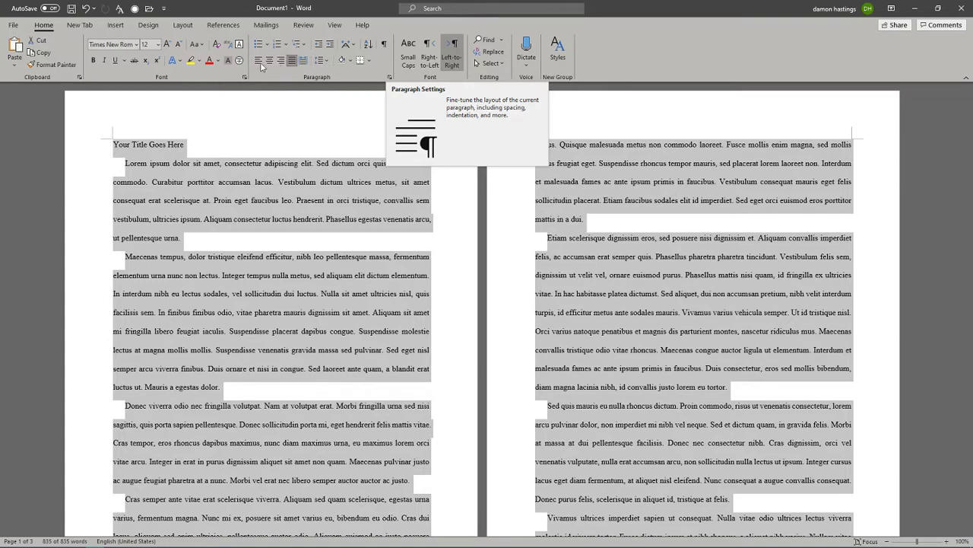
Pick Calibri from the font list and select all the document text.
left_click(136, 45)
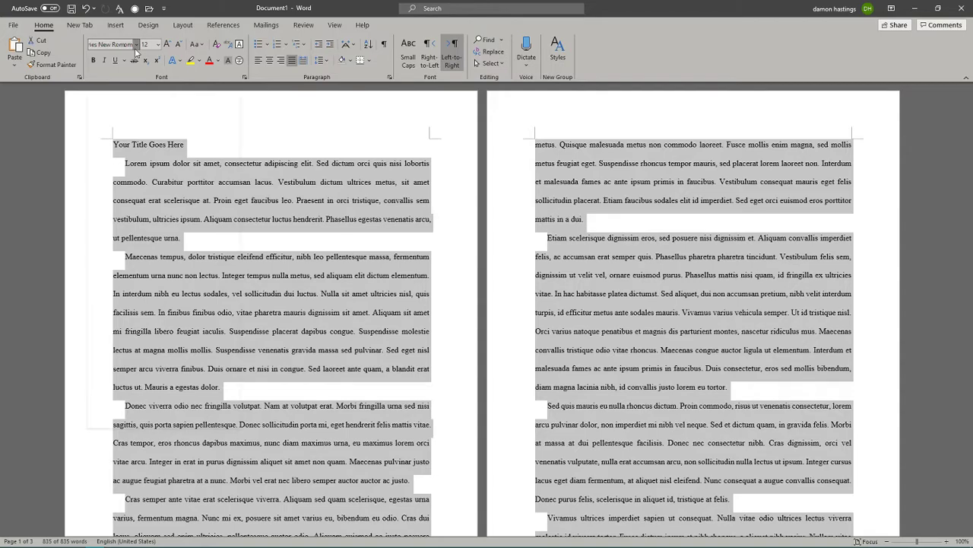
left_click(136, 45)
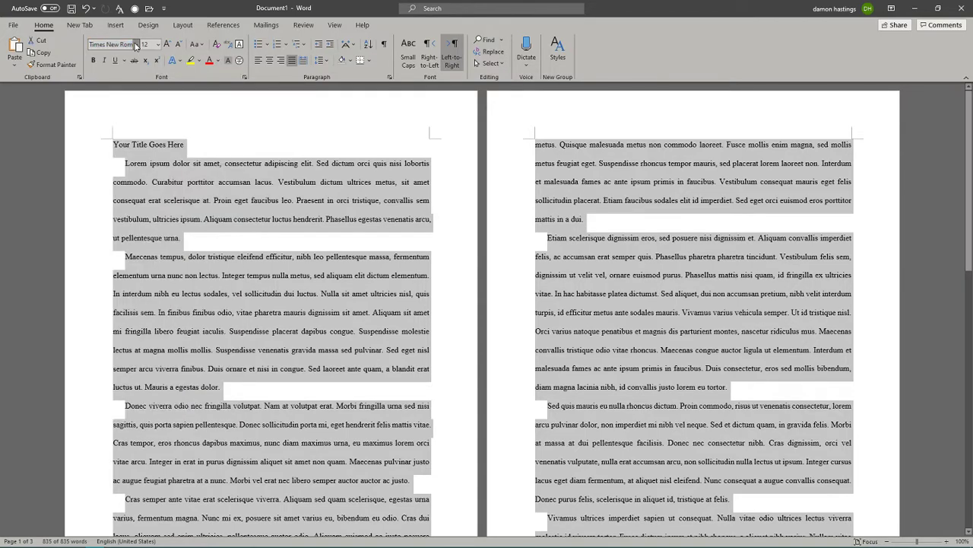
left_click(136, 45)
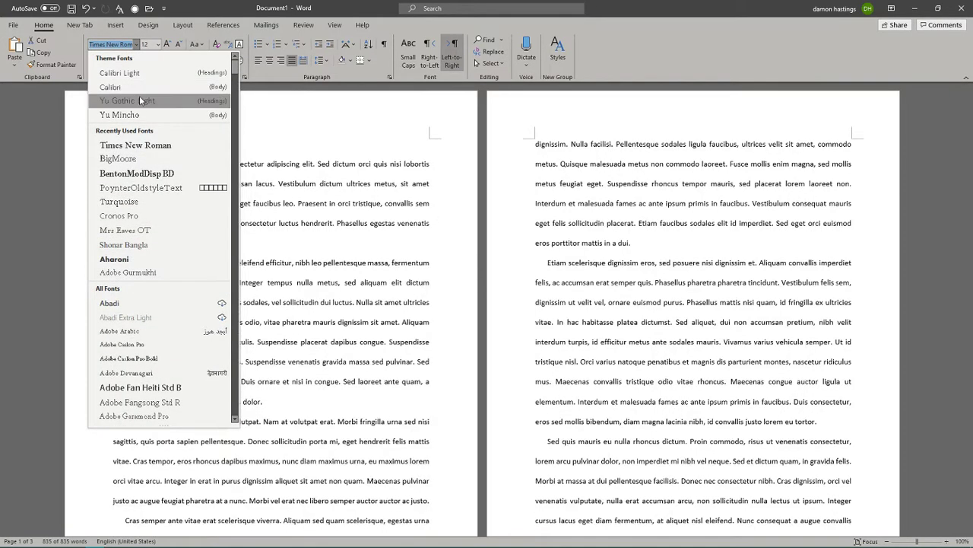
left_click(140, 90)
key("ctrl+a")
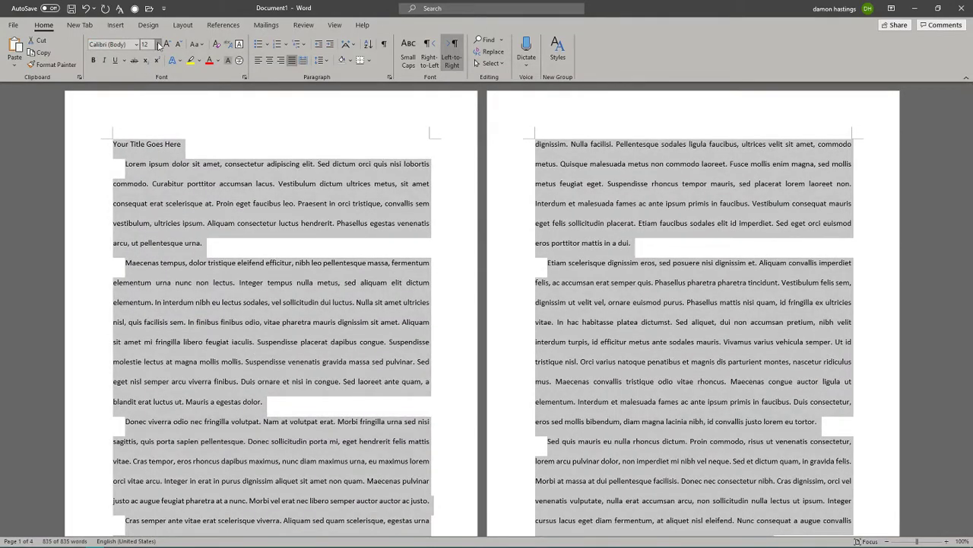
Try 11 pt, return to 12 pt, and set the whole essay in Times New Roman.
left_click(158, 44)
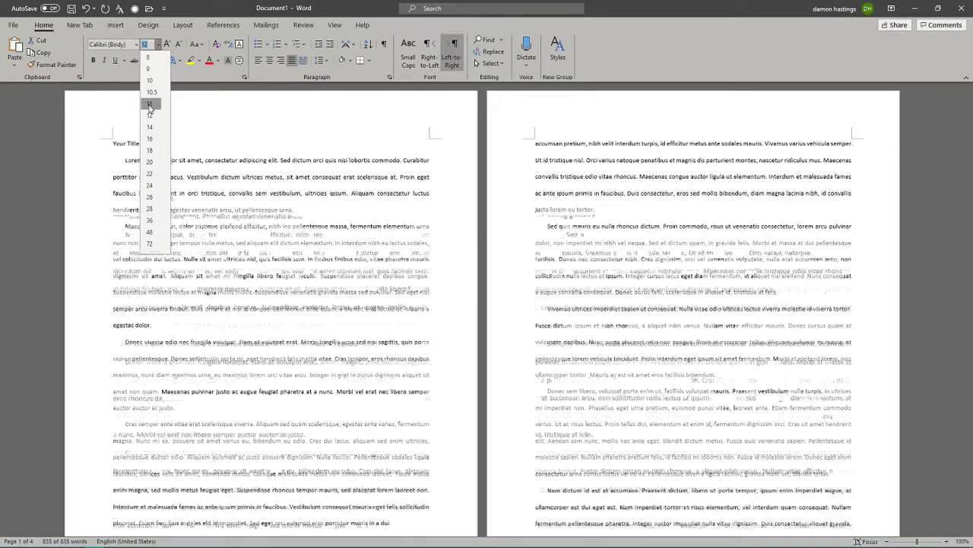
left_click(149, 102)
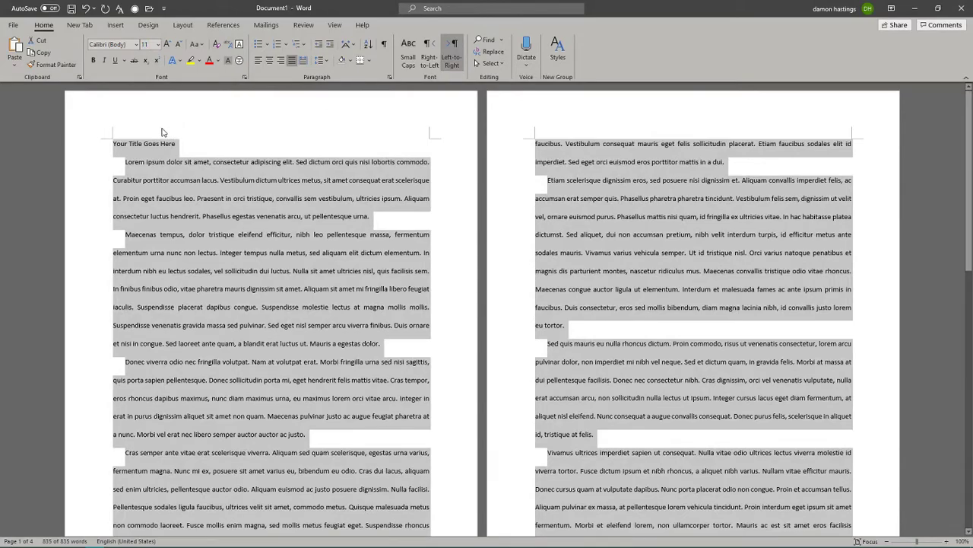
left_click(159, 46)
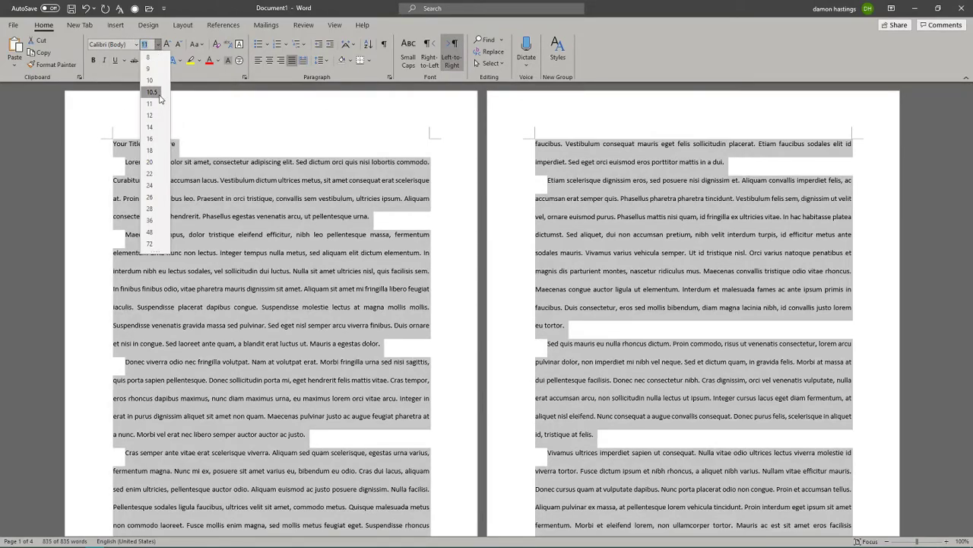
left_click(147, 111)
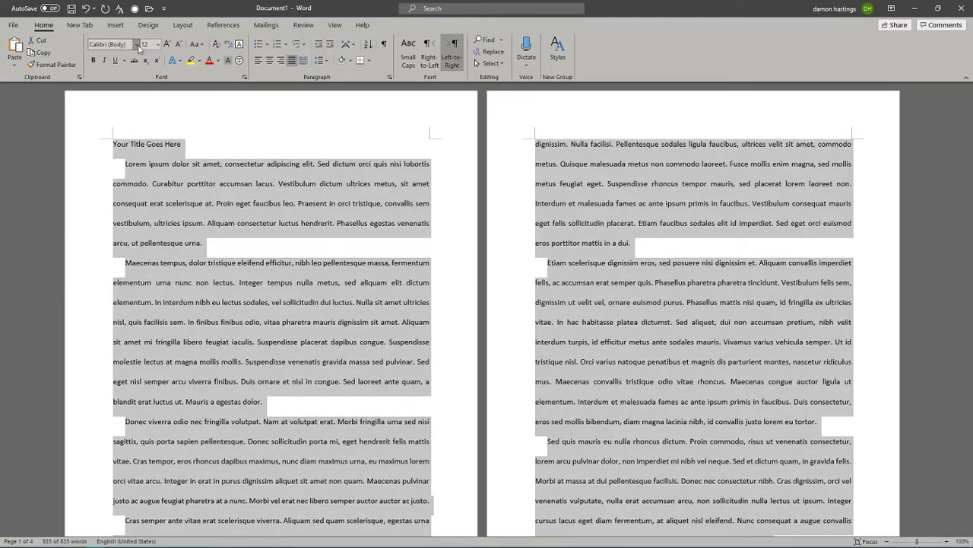
left_click(136, 44)
left_click(141, 151)
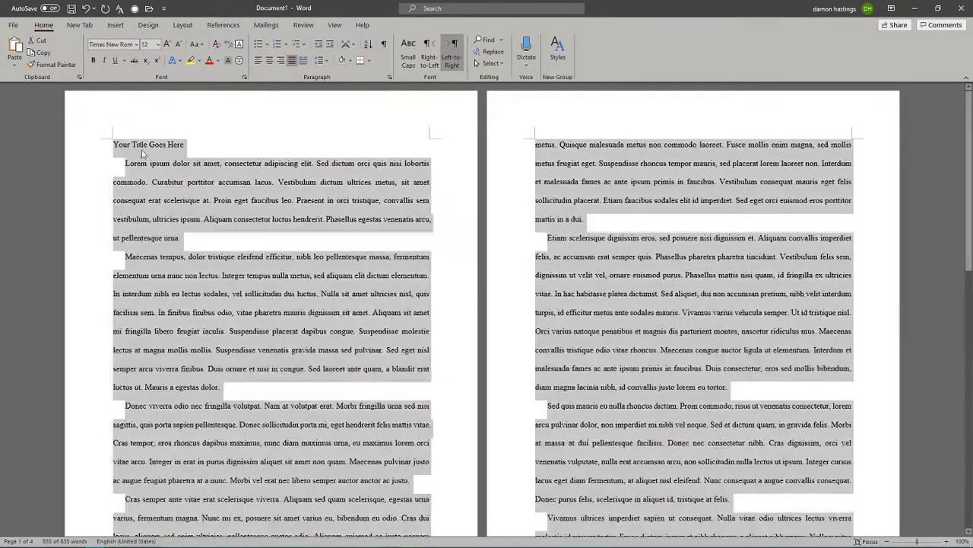
Remove and restore the first paragraph's first-line indent with Backspace and Tab.
left_click(219, 241)
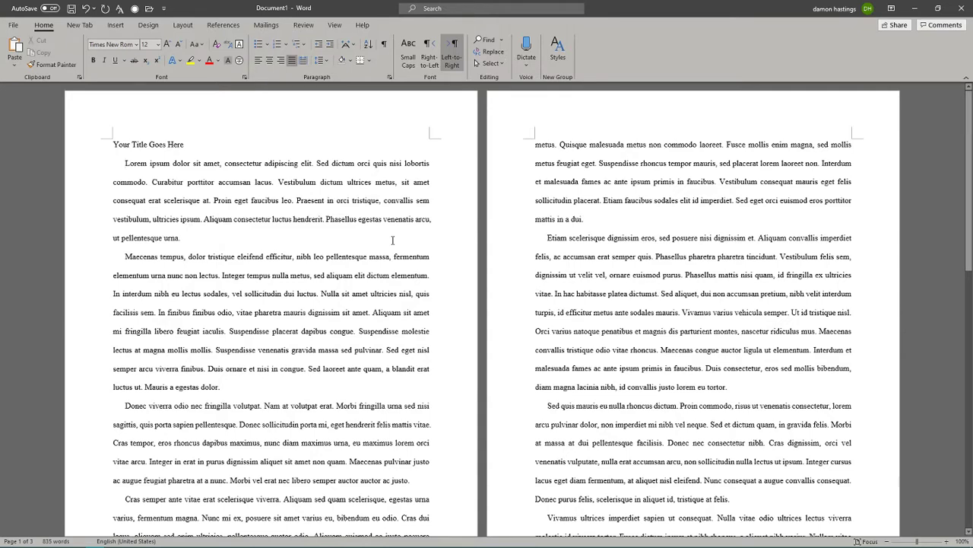
key("BackSpace")
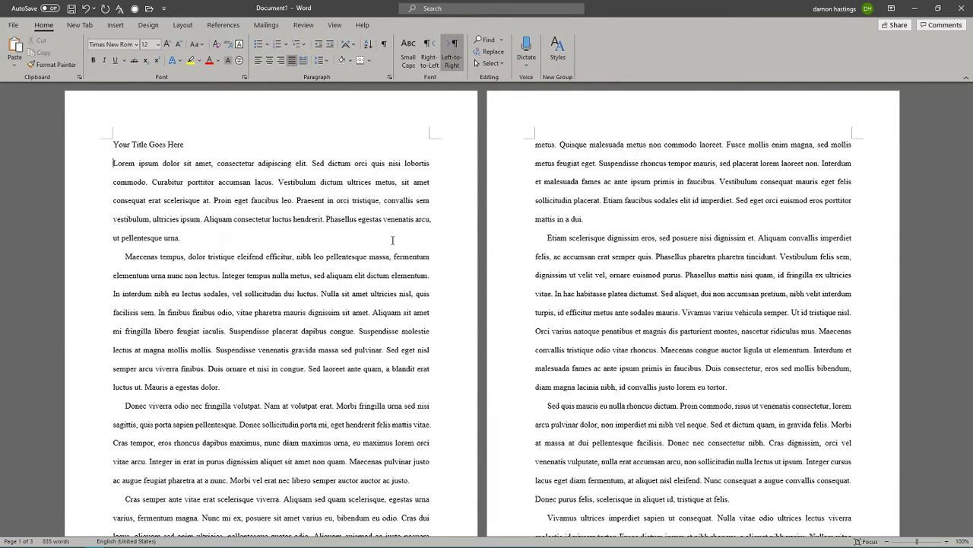
key("Tab")
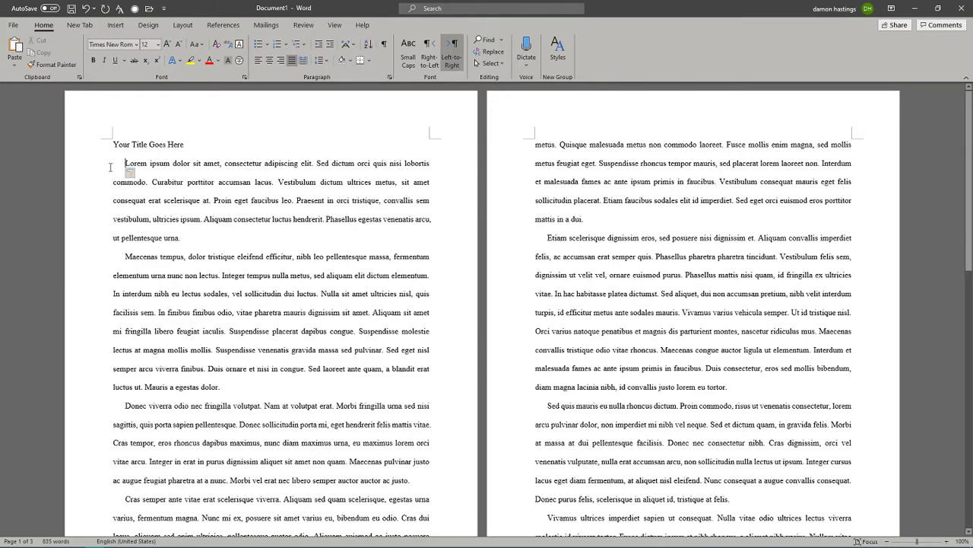
Select the body text from 'Lorem ipsum' down to the end of the document.
left_click_drag(125, 164, 525, 417)
scroll(657, 349, "down", 10)
scroll(584, 378, "down", 3)
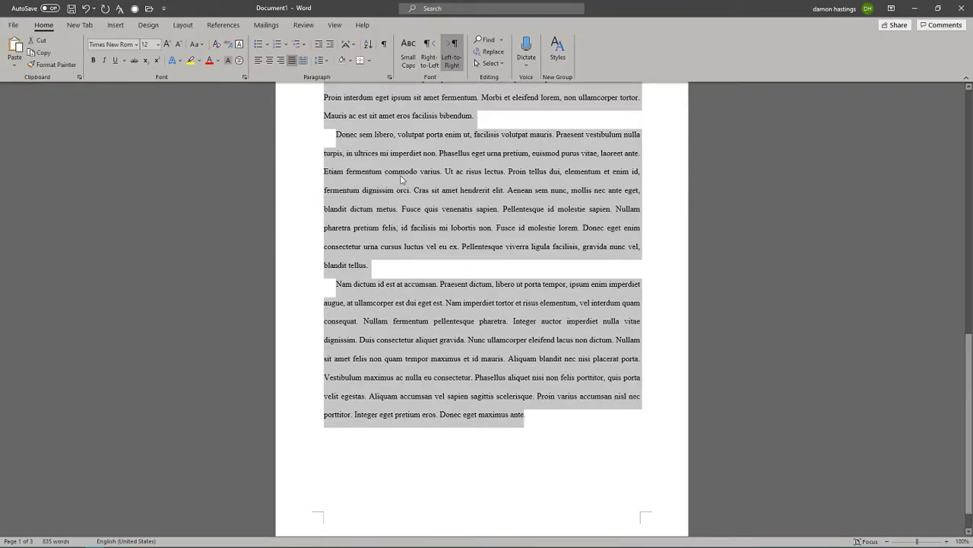
scroll(403, 180, "down", 3)
scroll(449, 357, "up", 3)
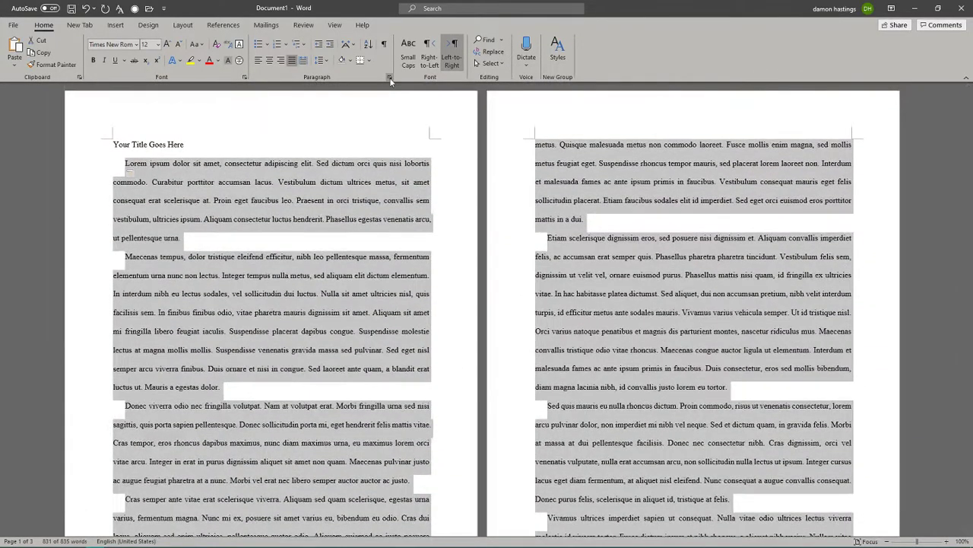
In Paragraph settings, keep Special as First line, set By to 0.5", and deselect.
left_click(390, 78)
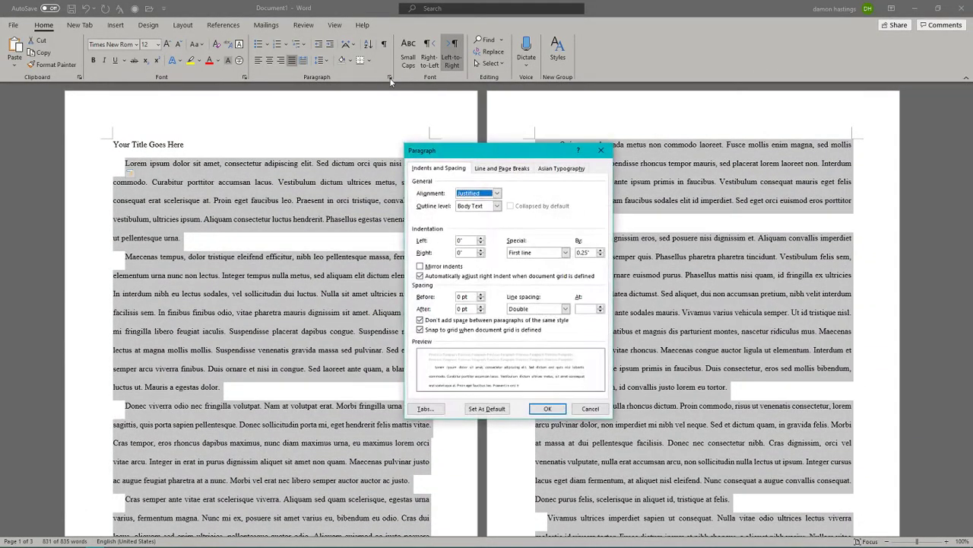
left_click(590, 408)
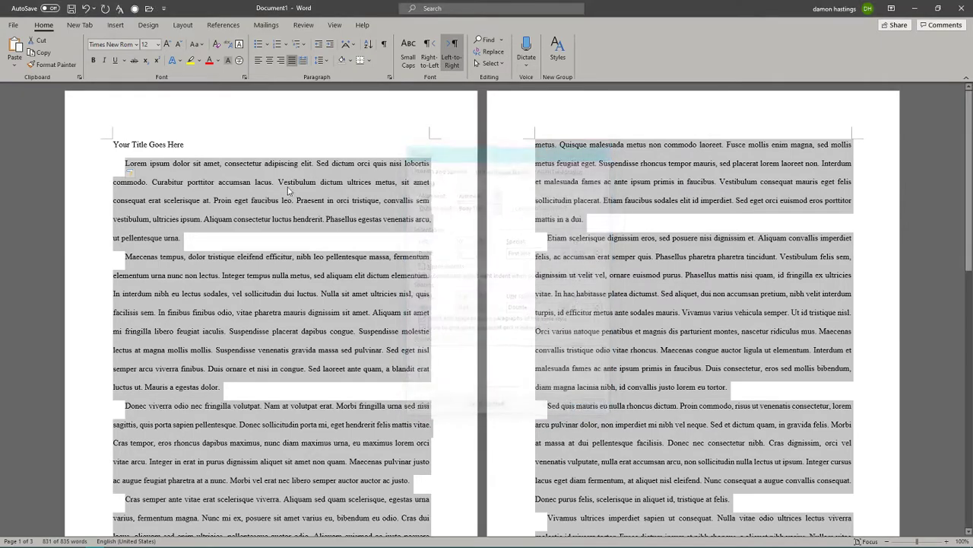
right_click(294, 191)
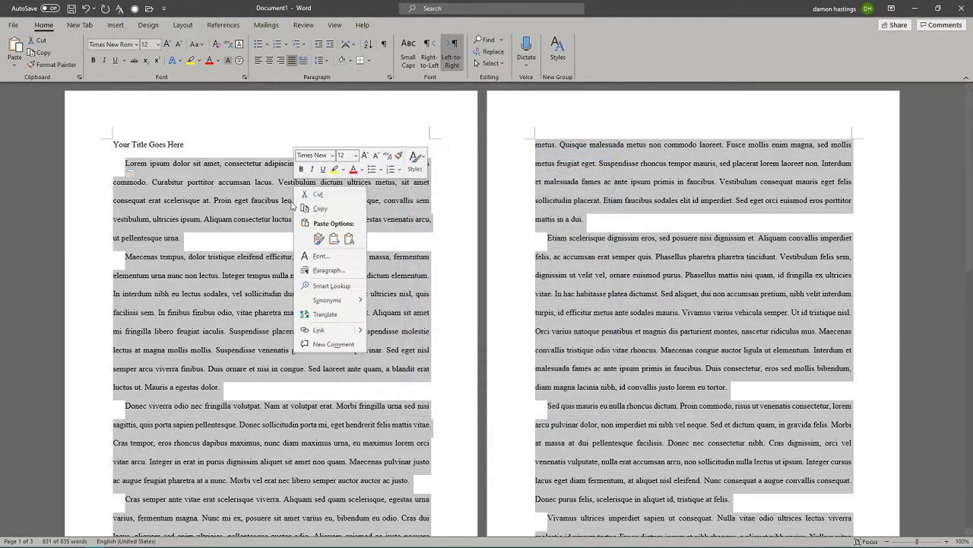
left_click(327, 271)
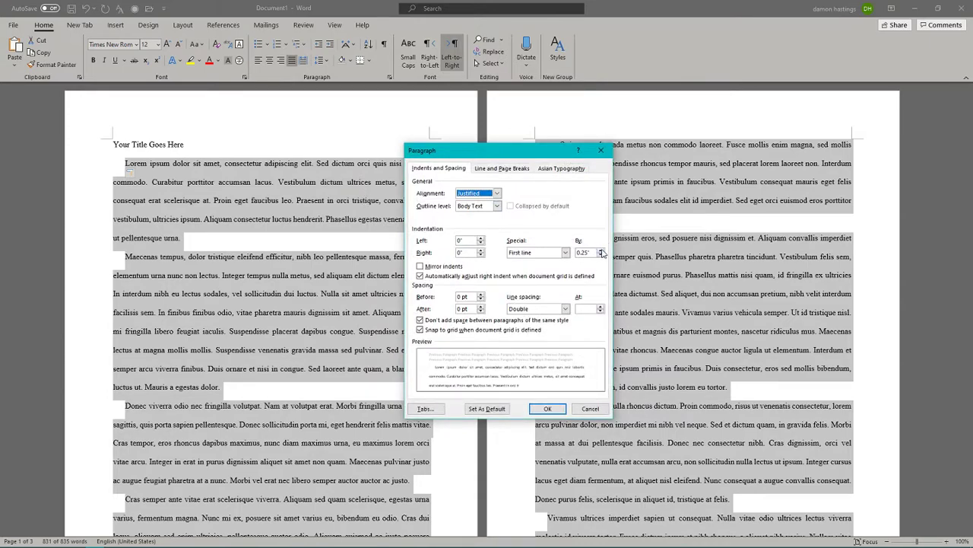
left_click(566, 253)
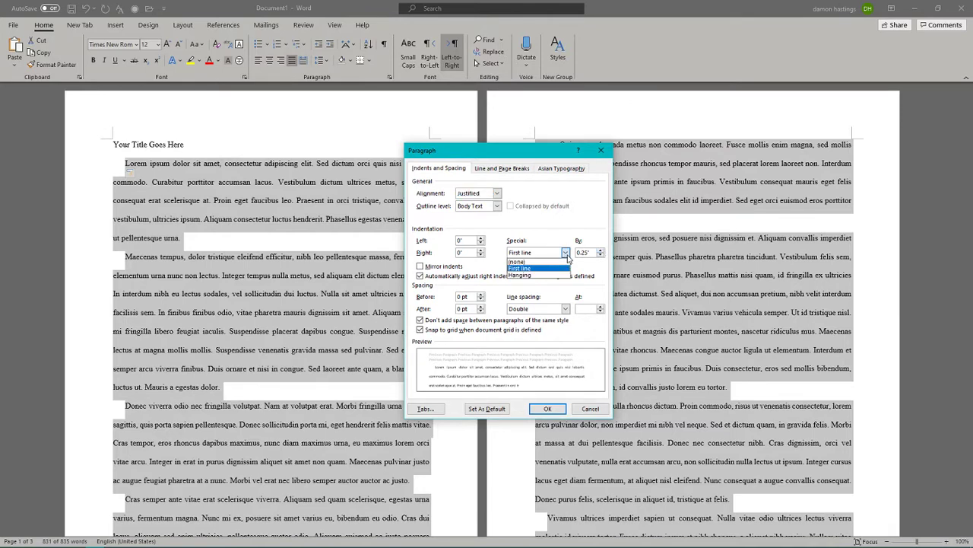
left_click(566, 256)
left_click(566, 253)
left_click(567, 257)
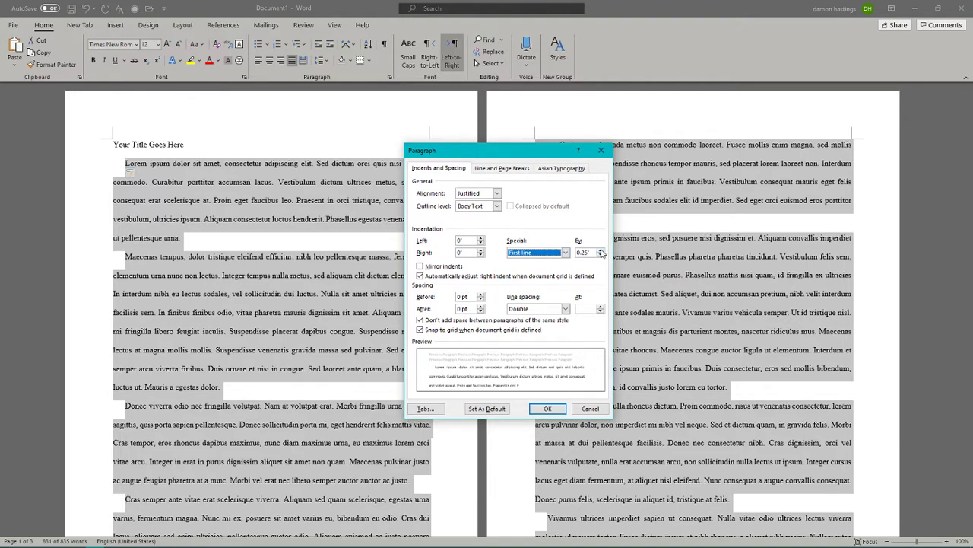
left_click(601, 250)
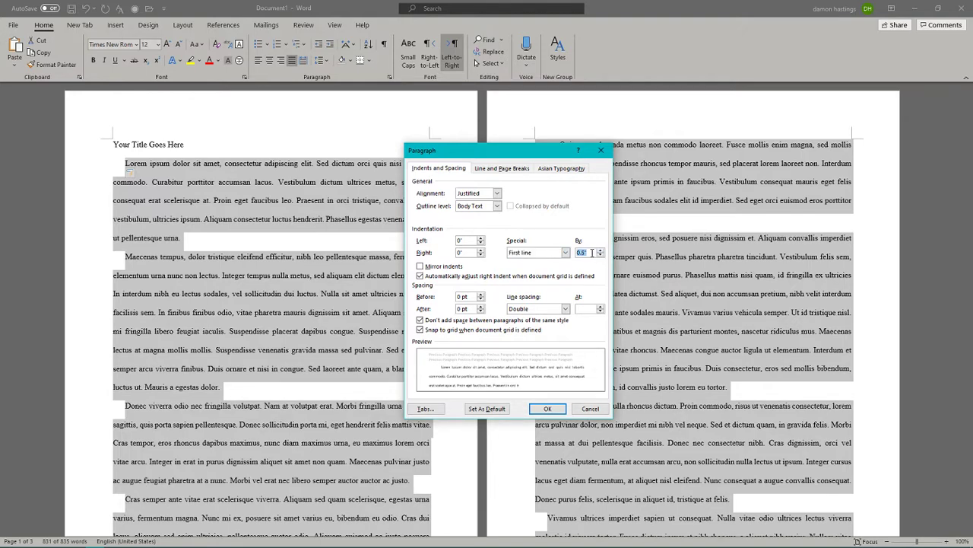
left_click(589, 253)
left_click(548, 410)
left_click(270, 280)
left_click(137, 165)
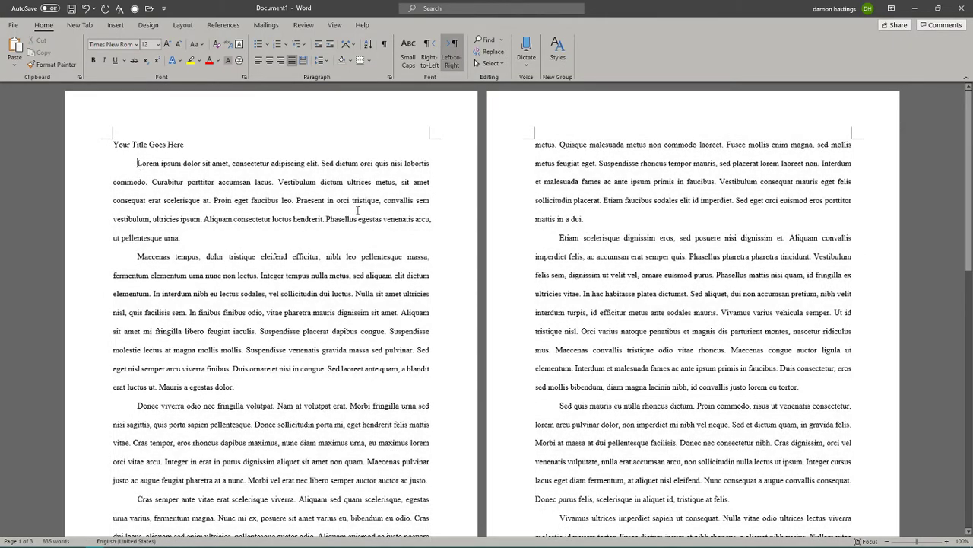
key("BackSpace")
key("Tab")
key("BackSpace")
key("Tab")
key("BackSpace")
key("Tab")
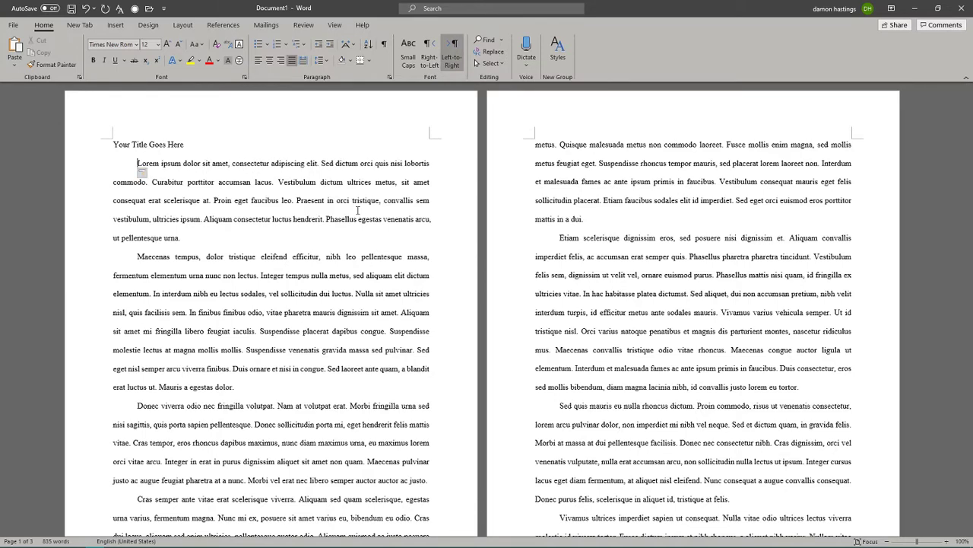
key("BackSpace")
key("Tab")
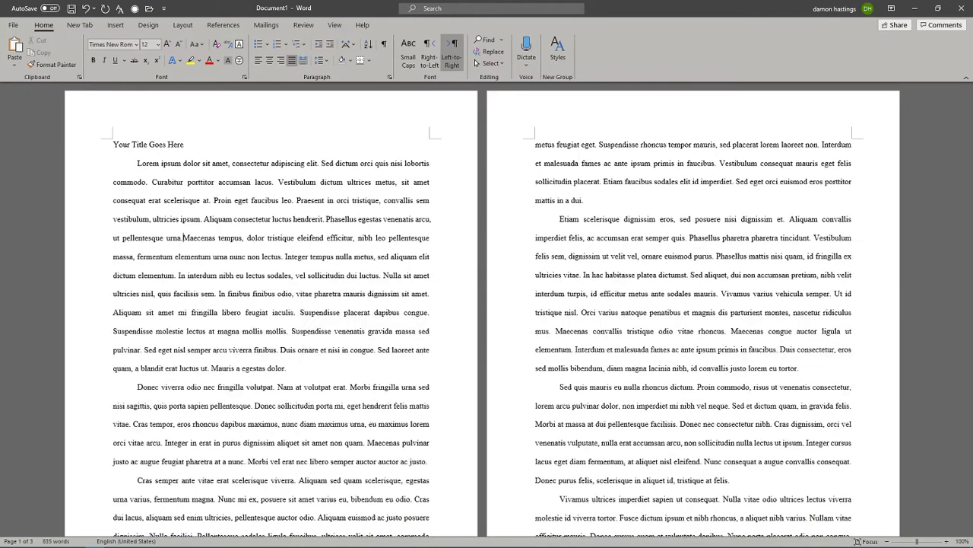
key("alt+shift")
key("BackSpace")
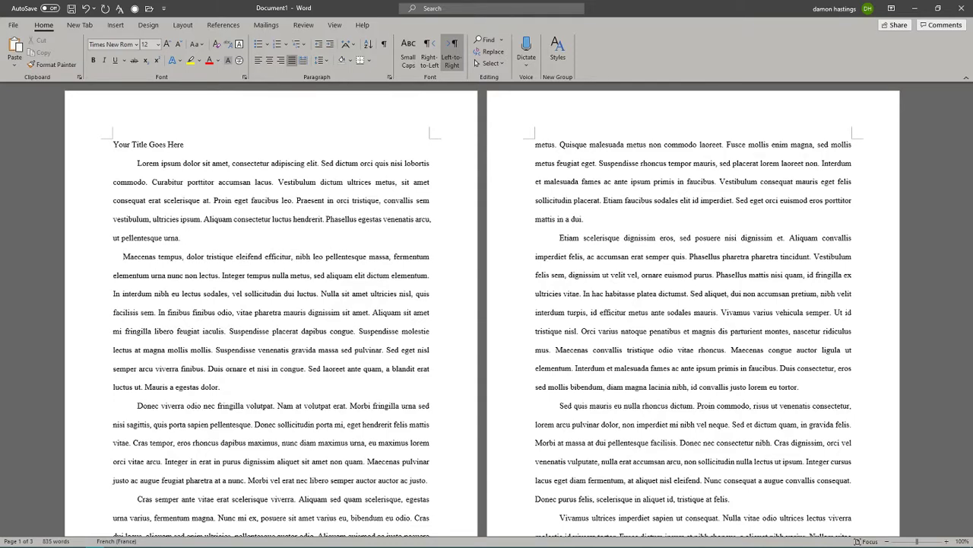
key("BackSpace")
key("BackSpace")
key("BackSpace")
key("BackSpace")
key("BackSpace")
key("BackSpace")
key("BackSpace")
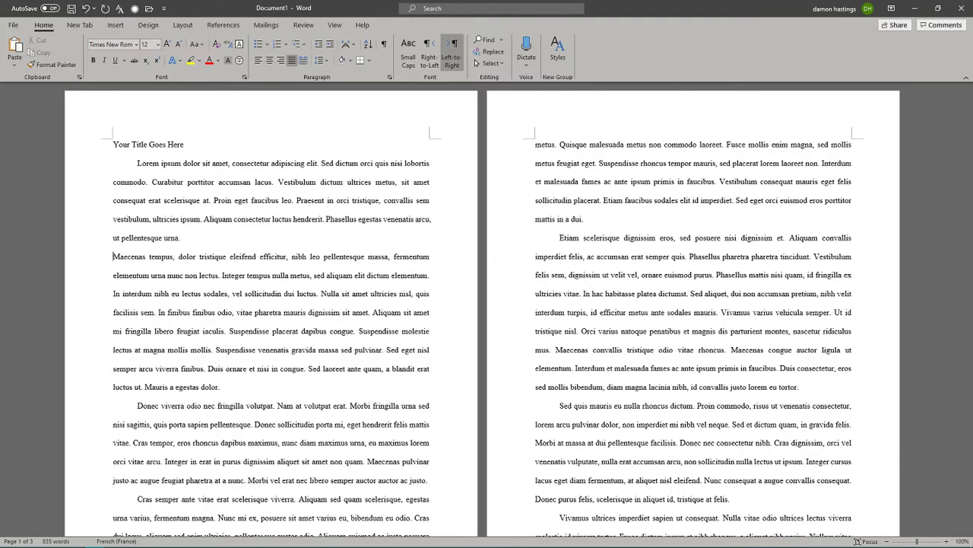
key("Tab")
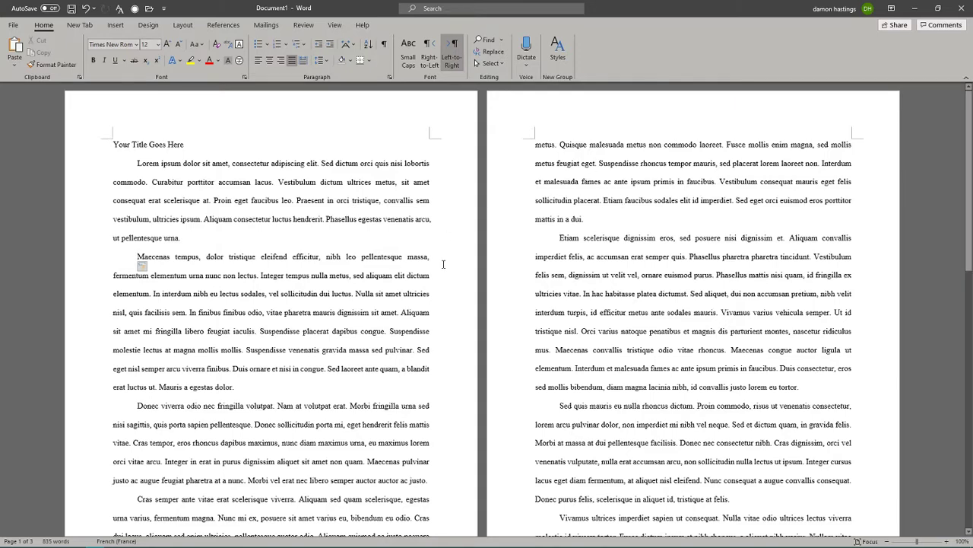
left_click(111, 139)
left_click(217, 213, "shift")
left_click_drag(218, 213, 329, 278)
scroll(284, 247, "down", 2)
scroll(304, 257, "up", 2)
scroll(304, 257, "down", 3)
left_click(330, 278)
scroll(329, 278, "up", 3)
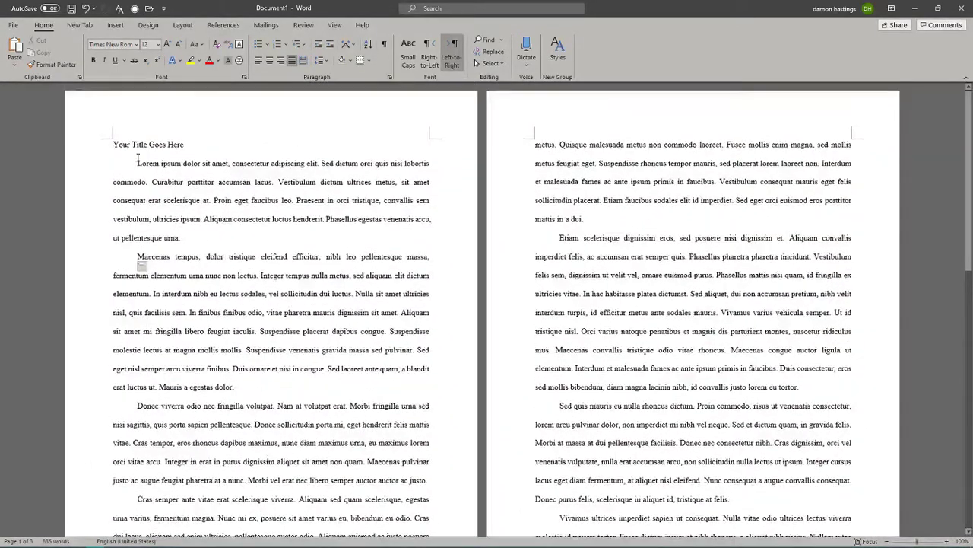
scroll(318, 268, "down", 1)
left_click_drag(137, 161, 603, 386)
scroll(348, 309, "down", 10)
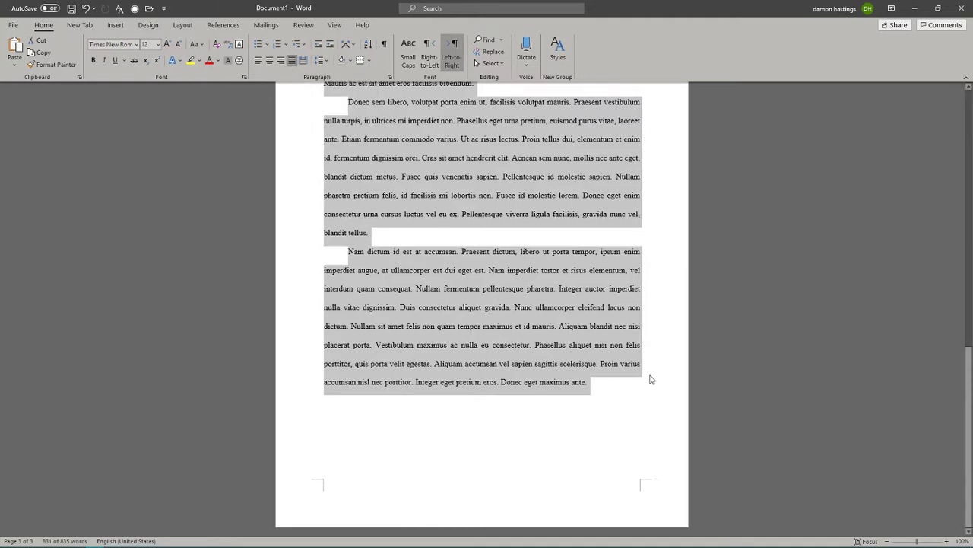
left_click(258, 61)
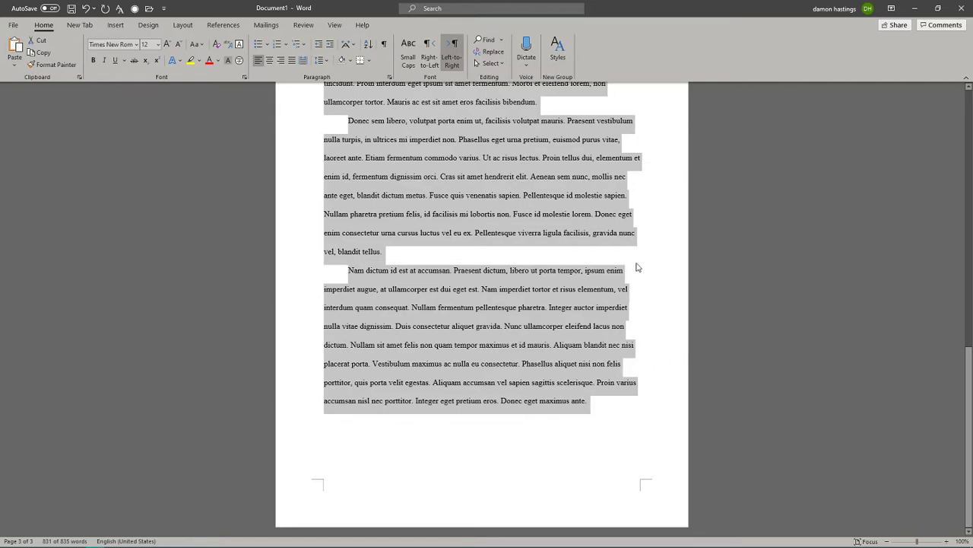
scroll(619, 409, "down", 3, "ctrl")
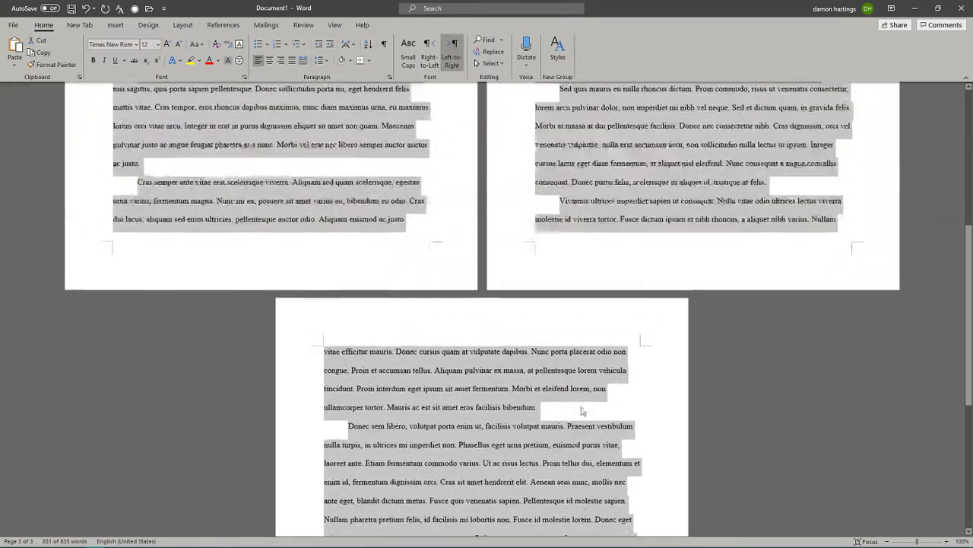
scroll(571, 408, "up", 3, "ctrl")
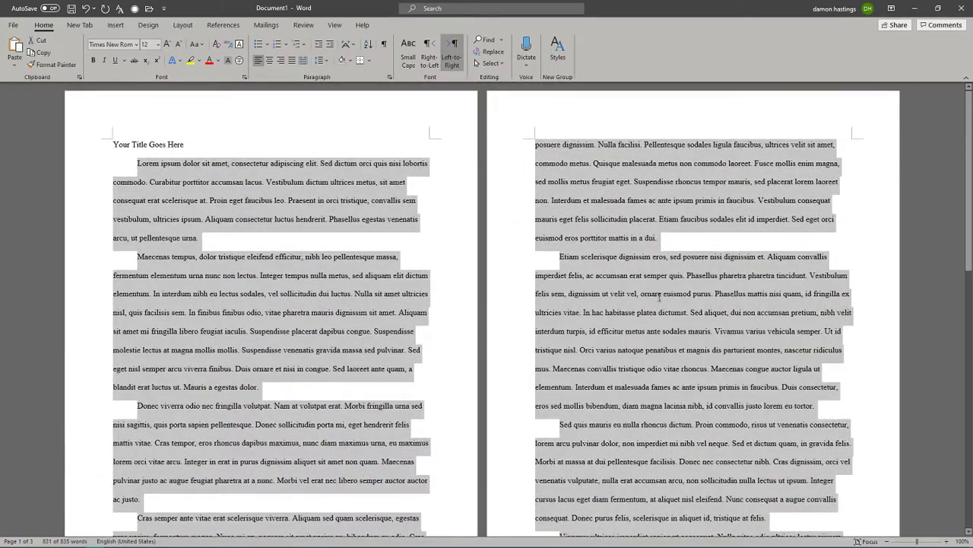
left_click(658, 298)
scroll(619, 293, "down", 3)
scroll(619, 297, "down", 7)
scroll(616, 289, "up", 7)
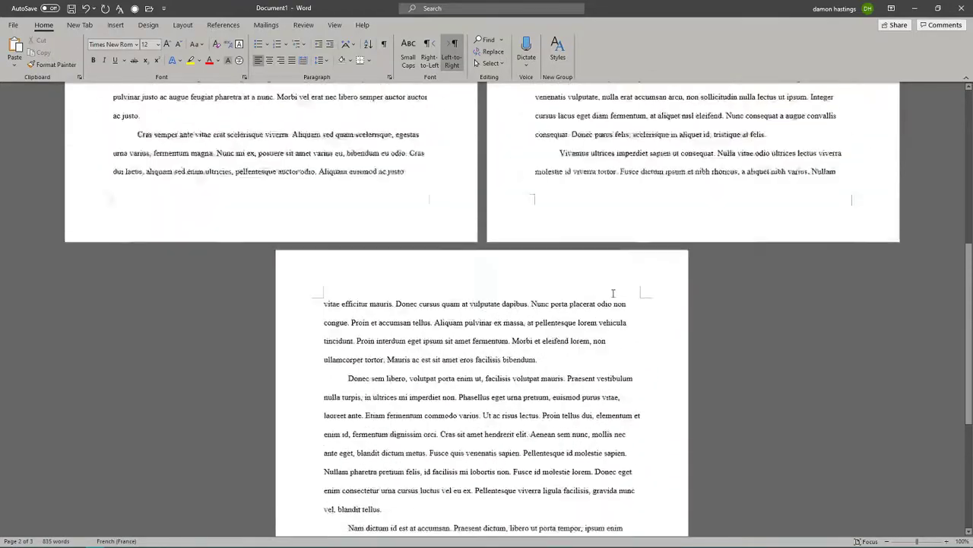
scroll(624, 266, "down", 6)
scroll(592, 296, "down", 5)
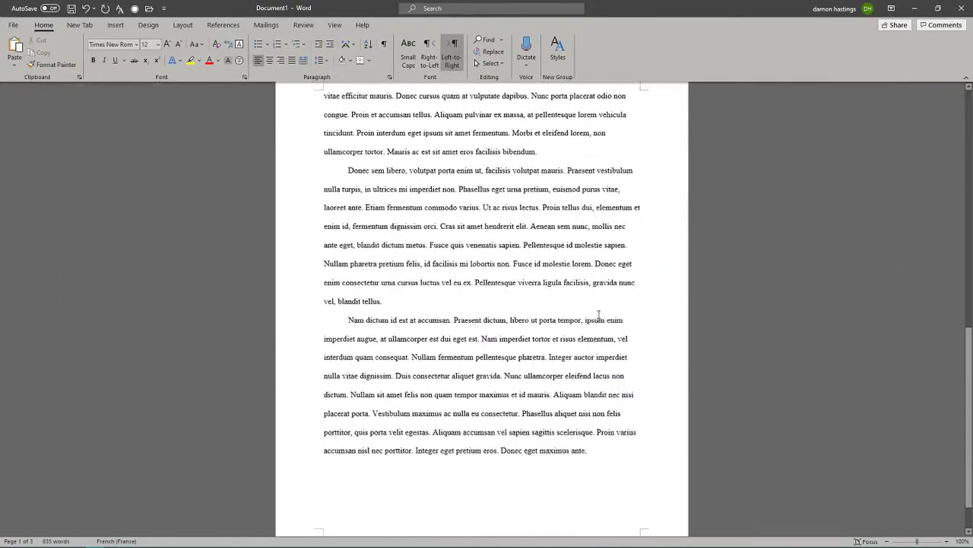
left_click_drag(595, 394, 554, 344)
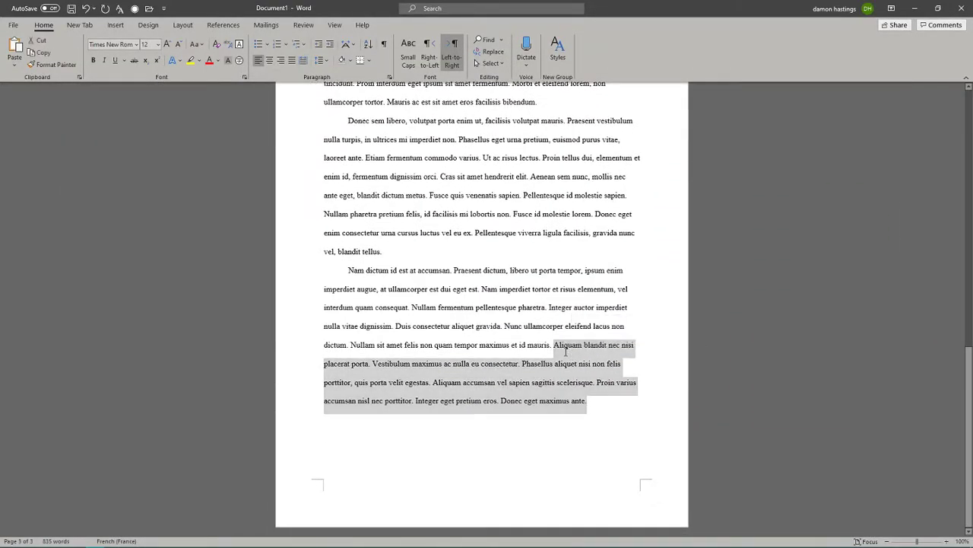
left_click(486, 335)
scroll(486, 335, "up", 3)
scroll(486, 335, "up", 12)
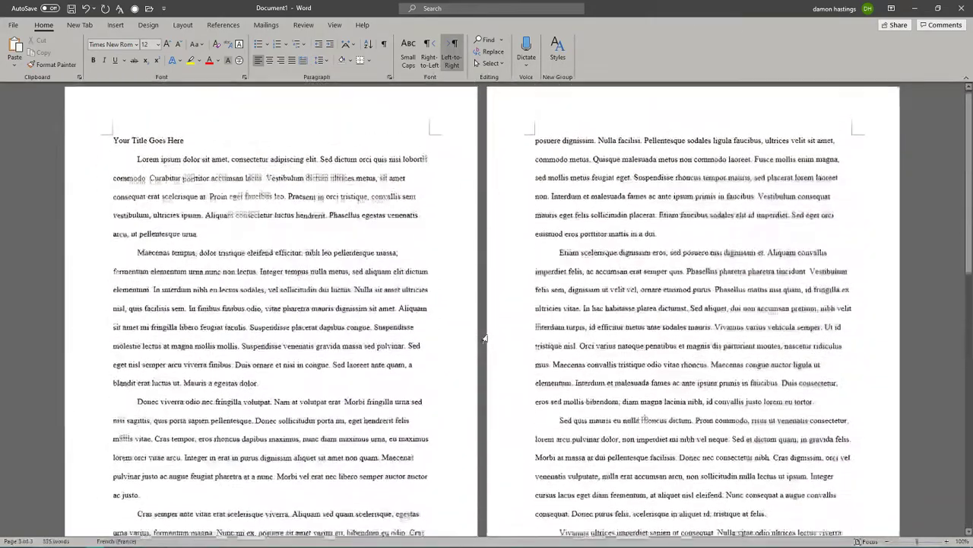
Apply the Moderate margin preset from the Layout tab.
left_click(182, 25)
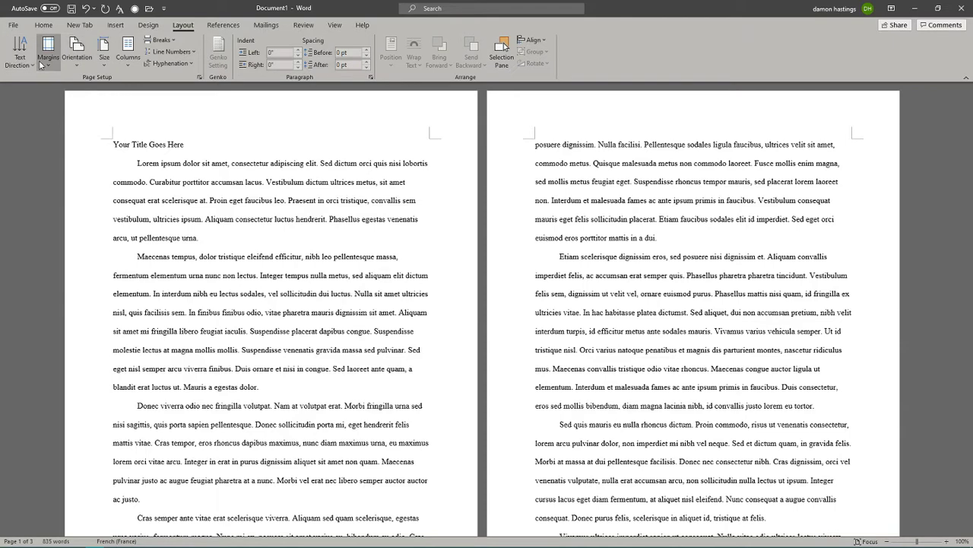
left_click(40, 65)
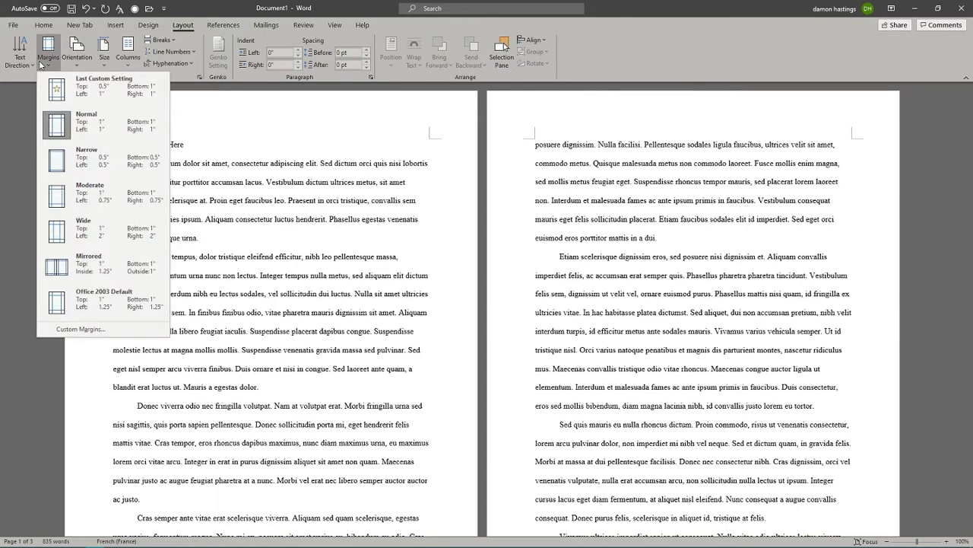
left_click(80, 197)
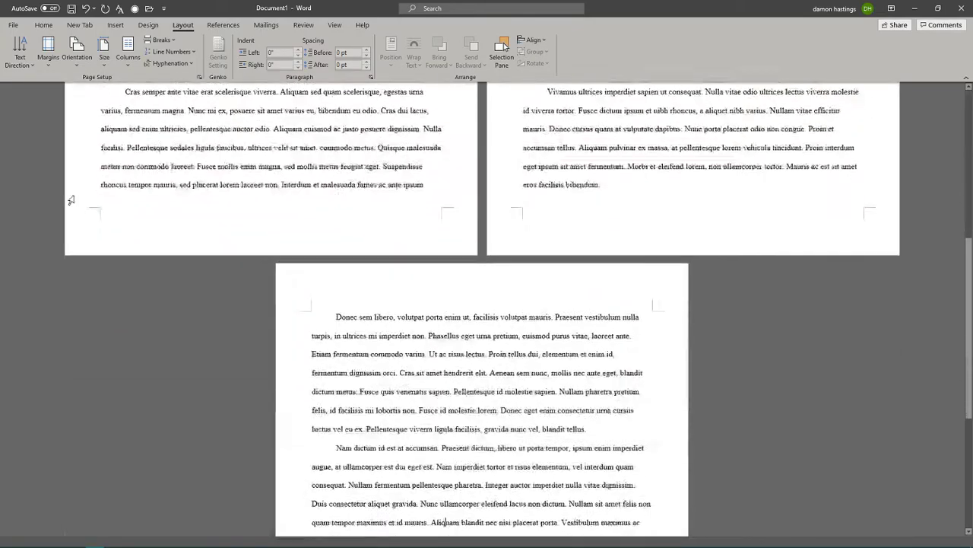
scroll(70, 200, "up", 5)
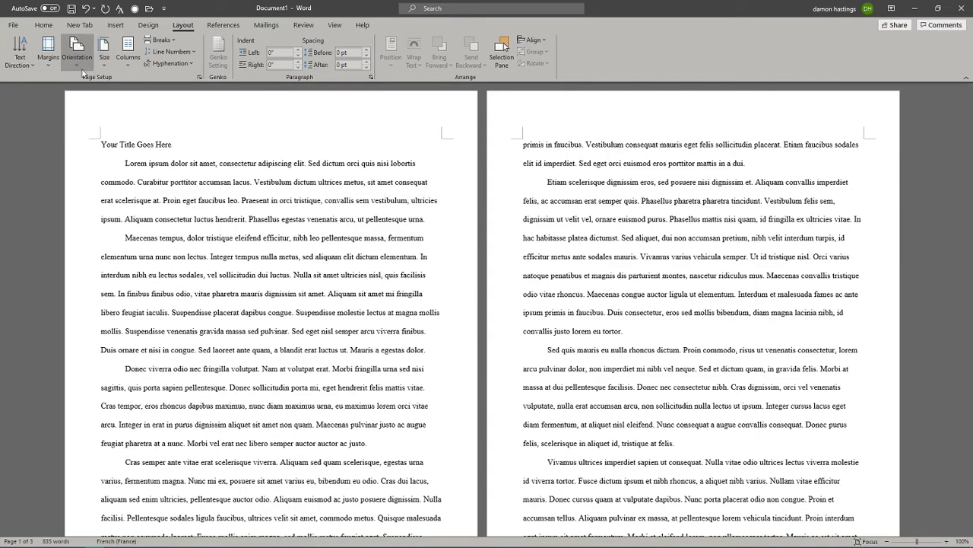
Select all text and switch to the Normal margin preset, 1 inch on every side.
key("ctrl+a")
left_click(54, 65)
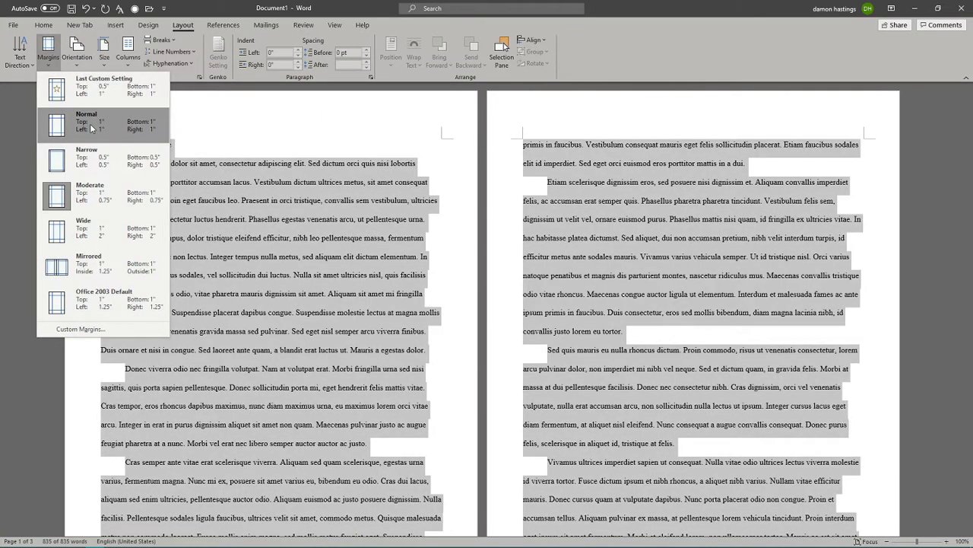
left_click(185, 29)
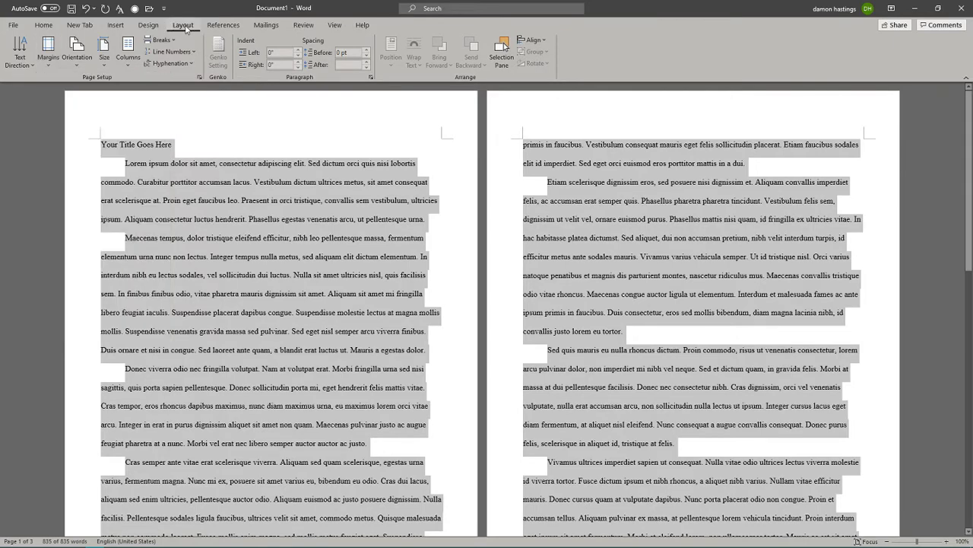
left_click(54, 56)
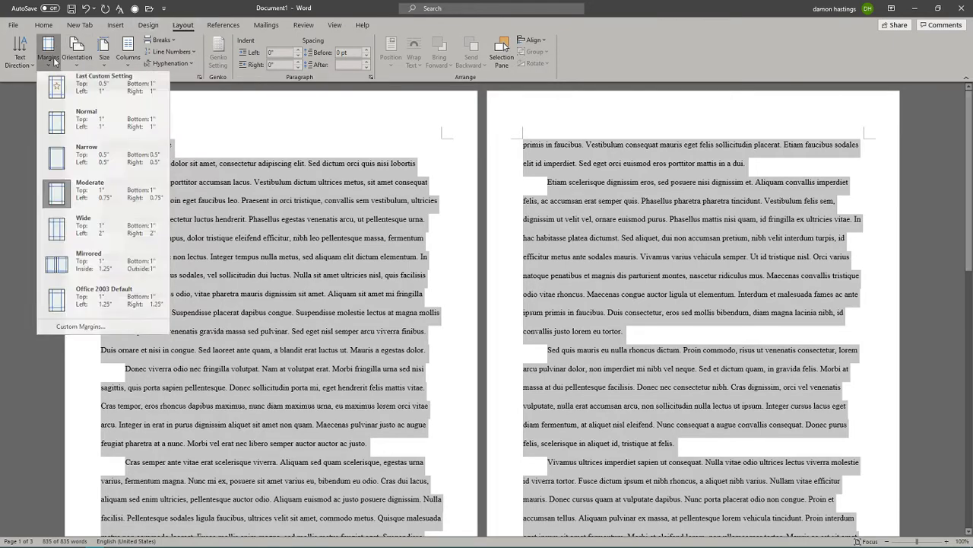
left_click(101, 132)
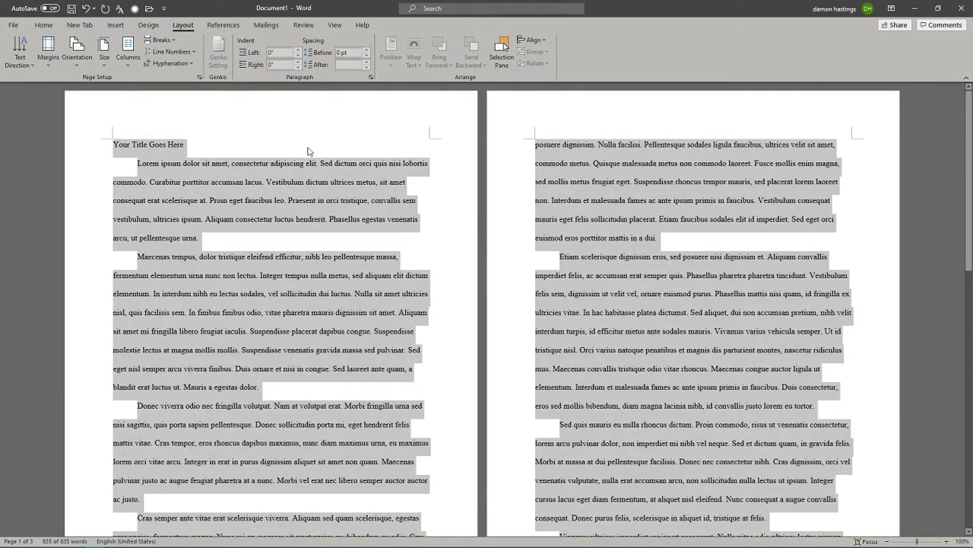
left_click(261, 137)
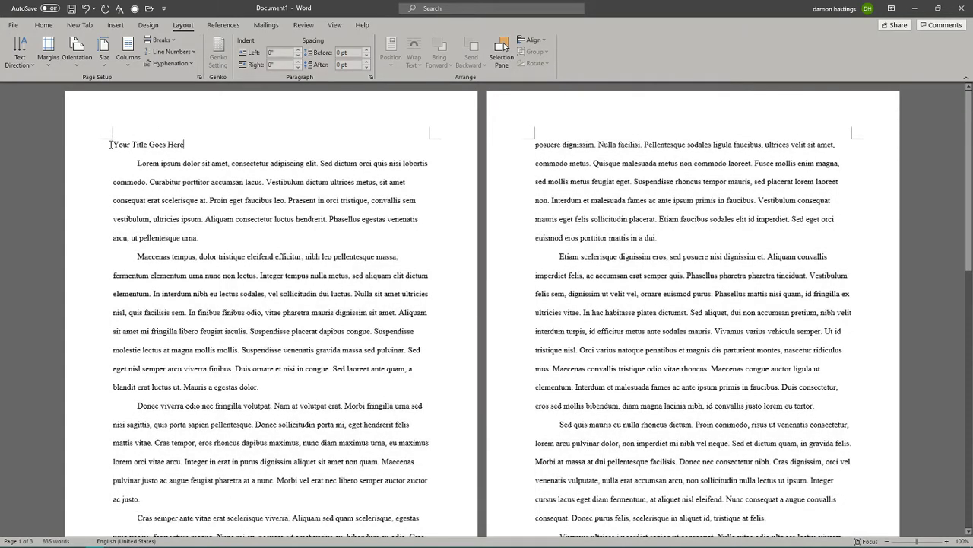
Center the title 'Your Title Goes Here' after trying left and right alignment.
left_click_drag(111, 144, 184, 147)
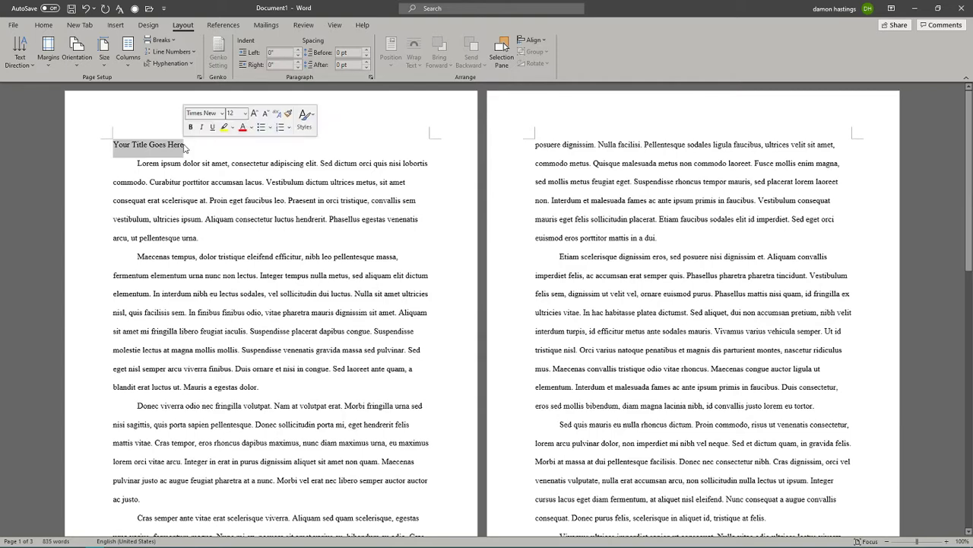
left_click(48, 28)
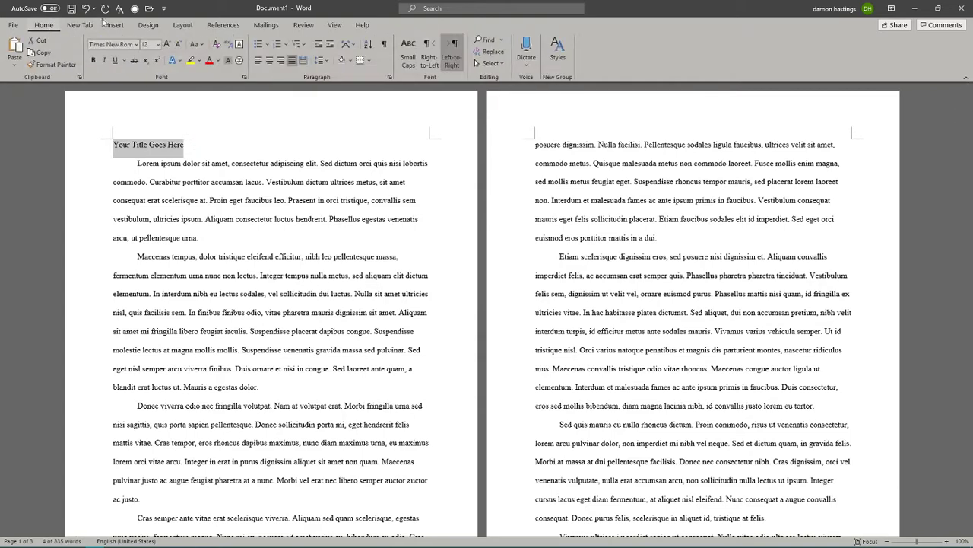
left_click(269, 61)
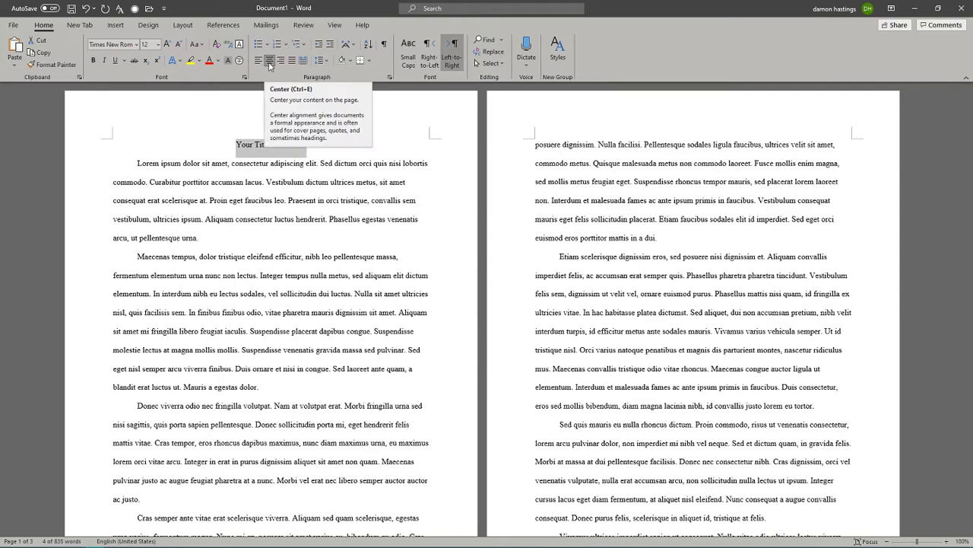
left_click(258, 61)
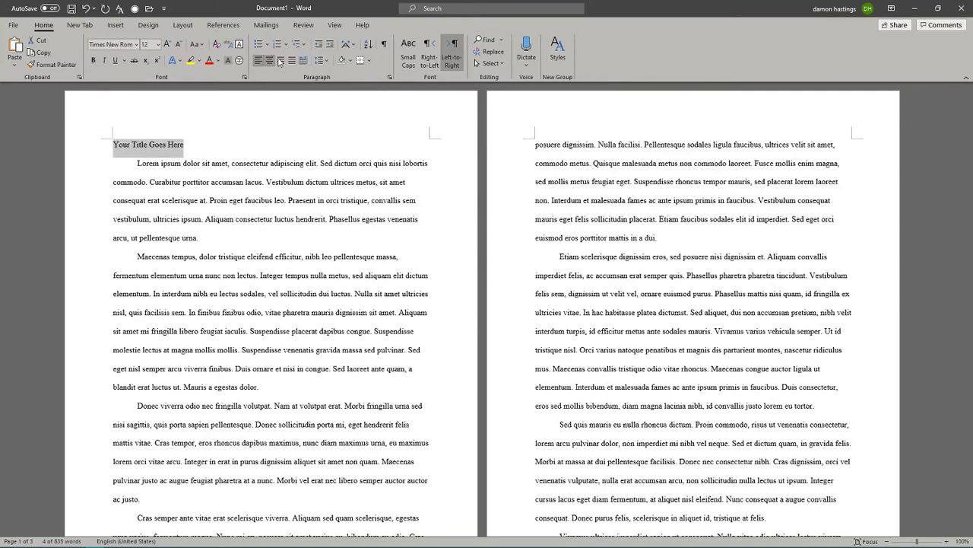
left_click(281, 61)
left_click(271, 61)
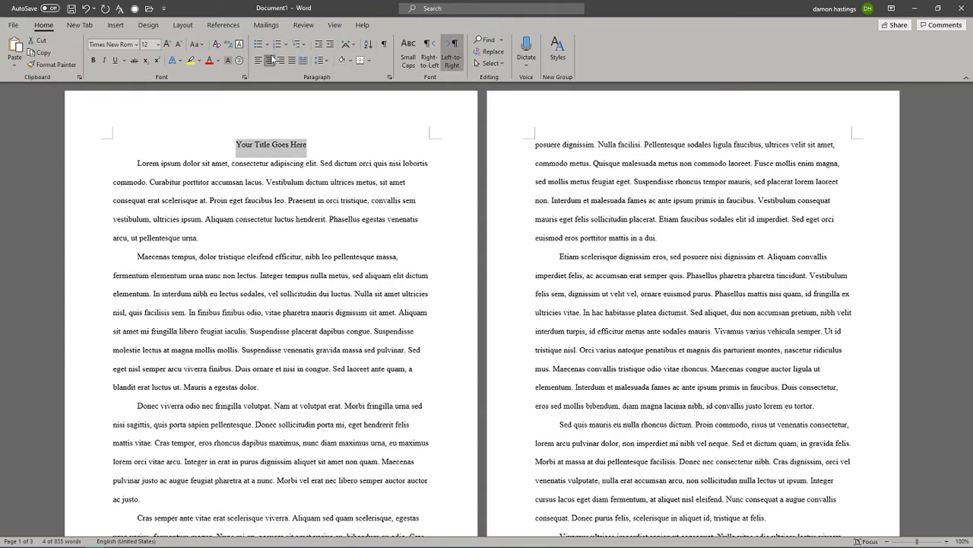
left_click(259, 61)
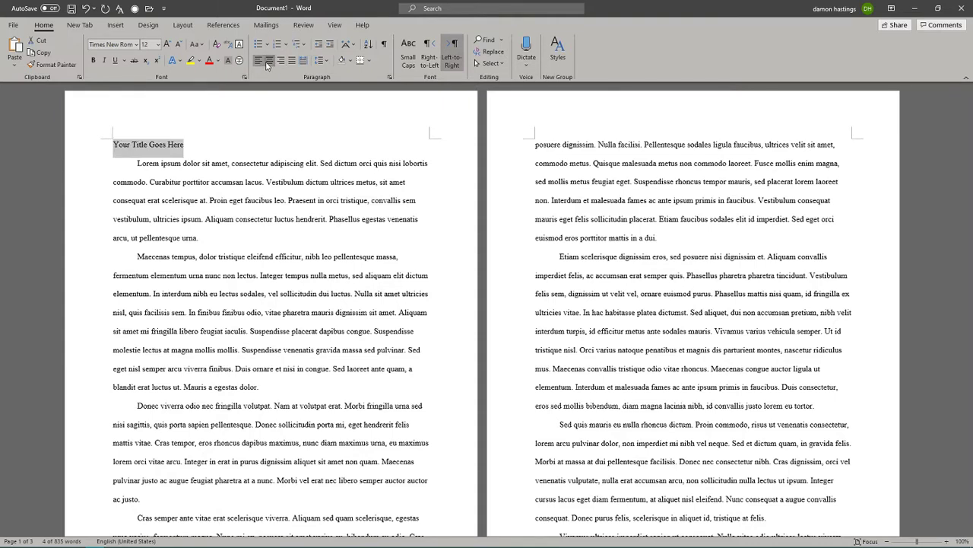
left_click(270, 61)
left_click(212, 125)
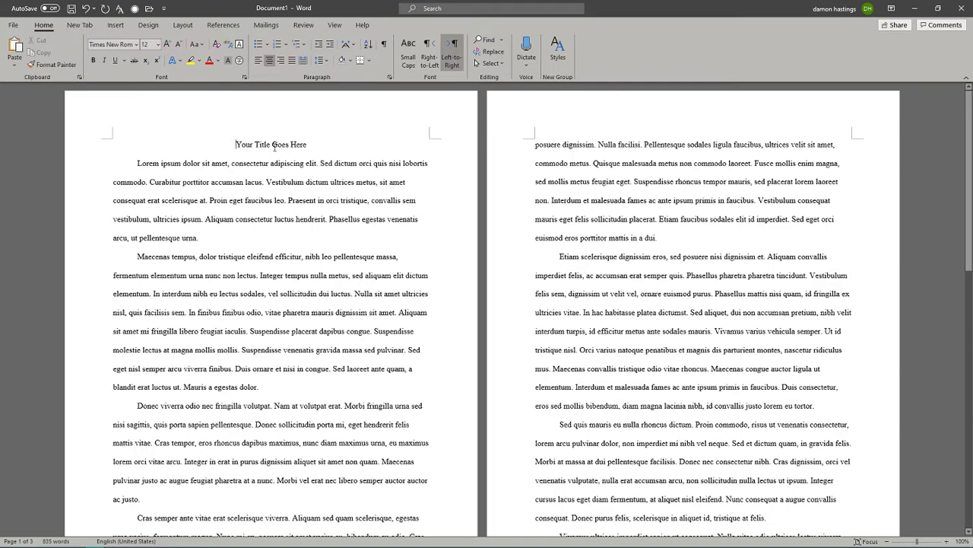
Insert the student's name and the instructor's name as separate lines above the title.
key("Return")
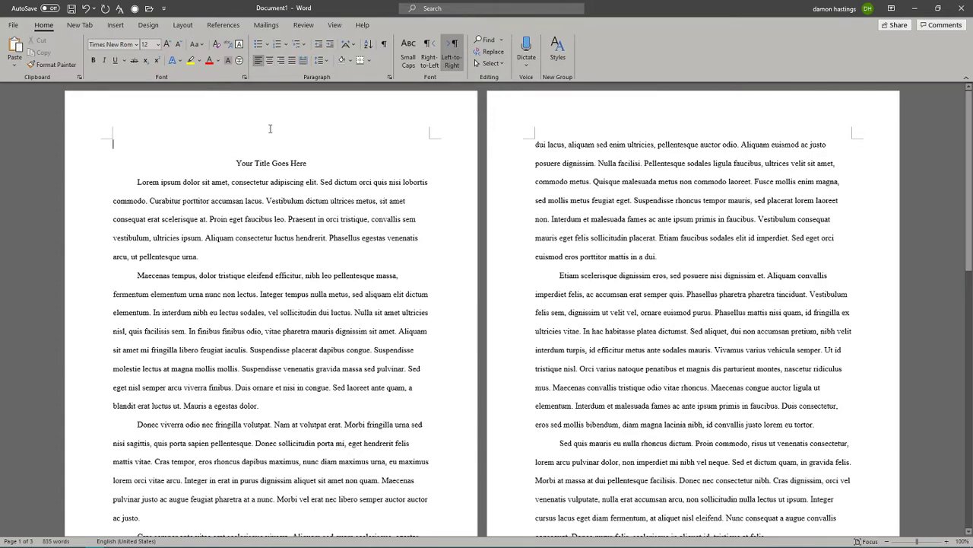
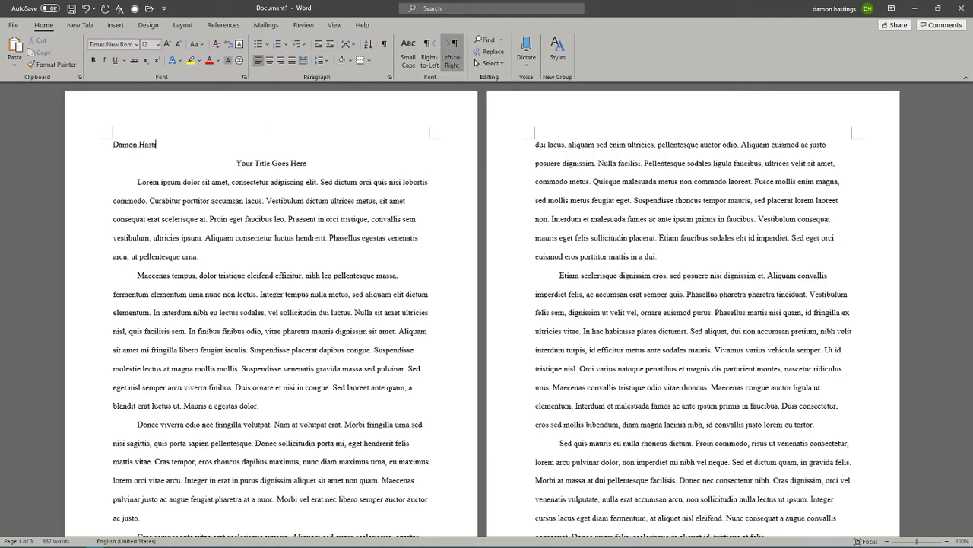
key("Return")
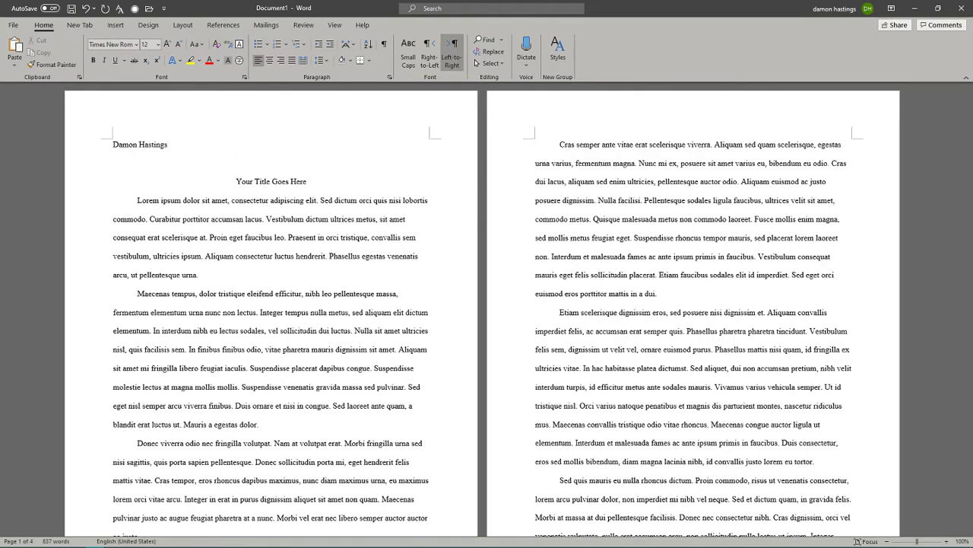
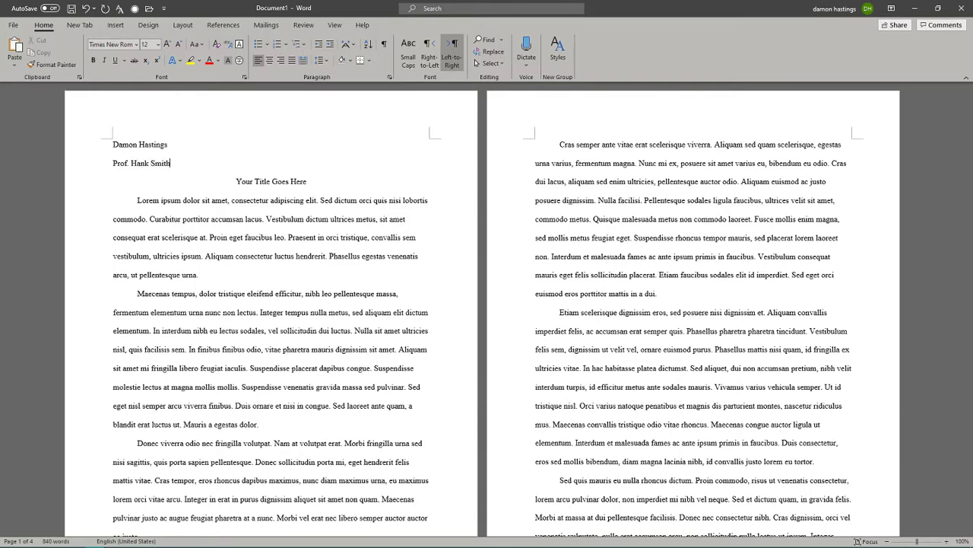
Add the course line 'Reading and Writing 4', correcting the mistyped attempts.
key("Return")
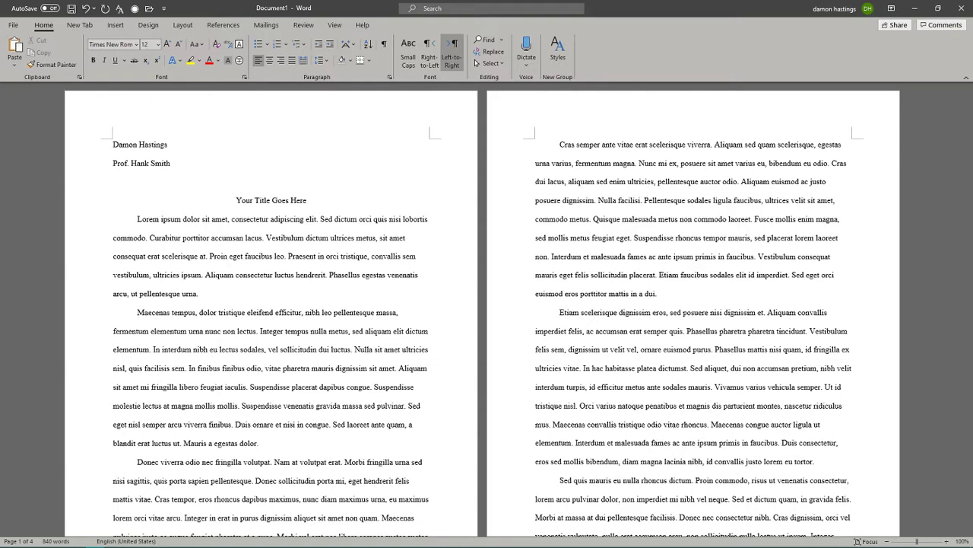
type("English")
key("BackSpace")
type("h 101")
key("BackSpace")
key("BackSpace")
key("BackSpace")
key("BackSpace")
key("BackSpace")
key("BackSpace")
key("BackSpace")
key("BackSpace")
key("BackSpace")
key("BackSpace")
key("BackSpace")
type("rea")
key("BackSpace")
type("Rean")
key("BackSpace")
type("ding and Writing 4")
key("Return")
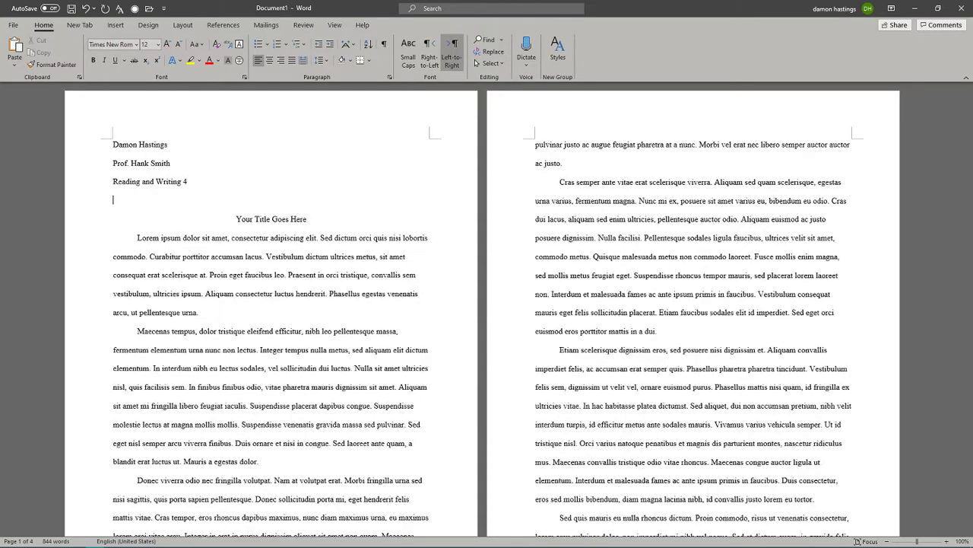
type("23 March ")
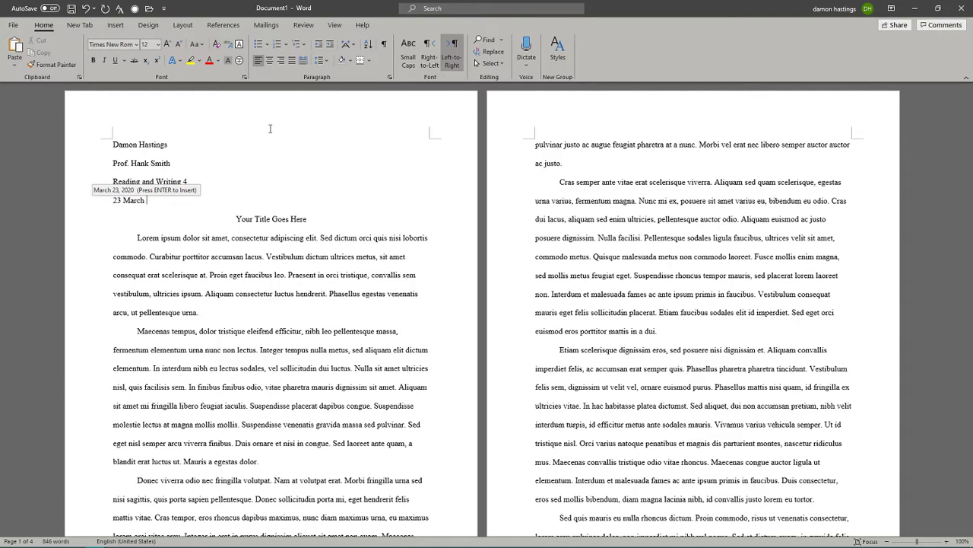
type("2020")
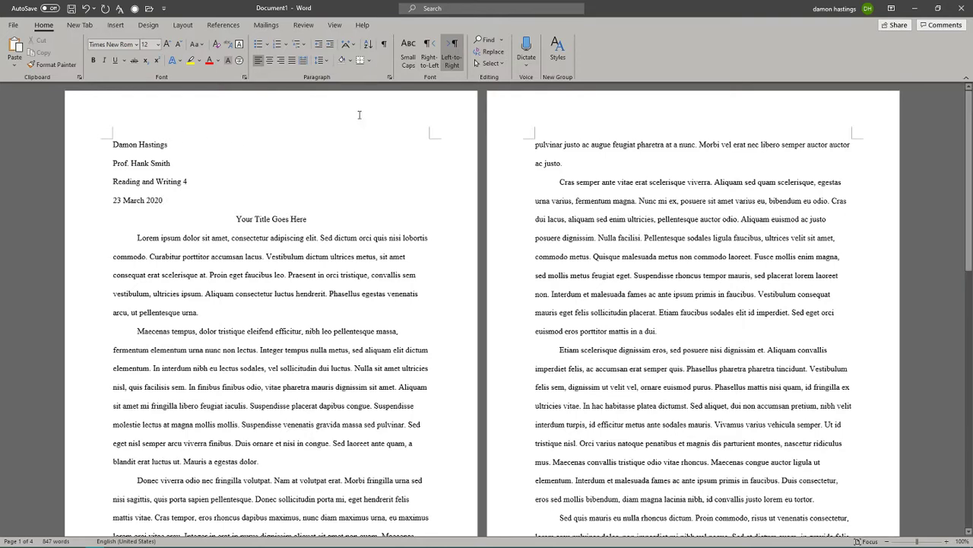
Open the page header, set it to right alignment and put the cursor in its empty line.
double_click(410, 104)
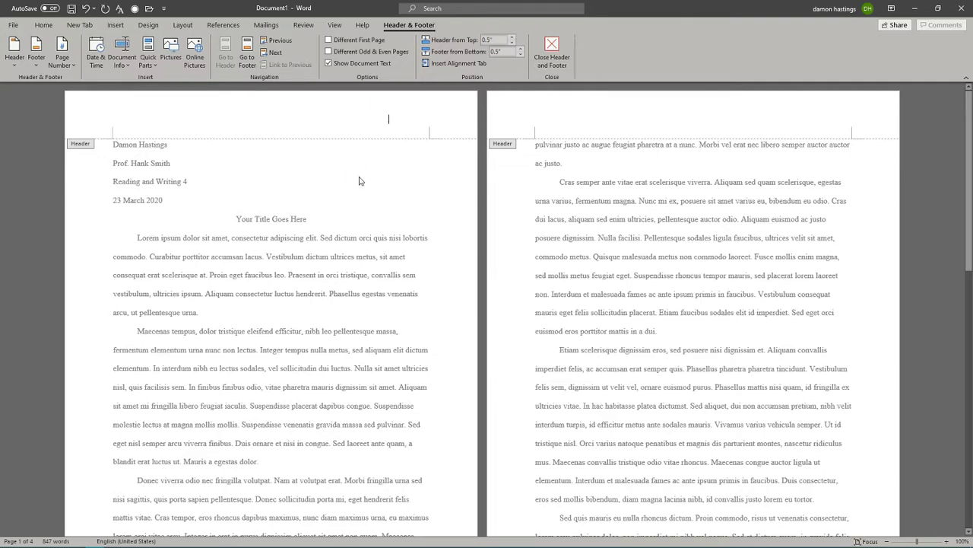
double_click(358, 176)
double_click(362, 120)
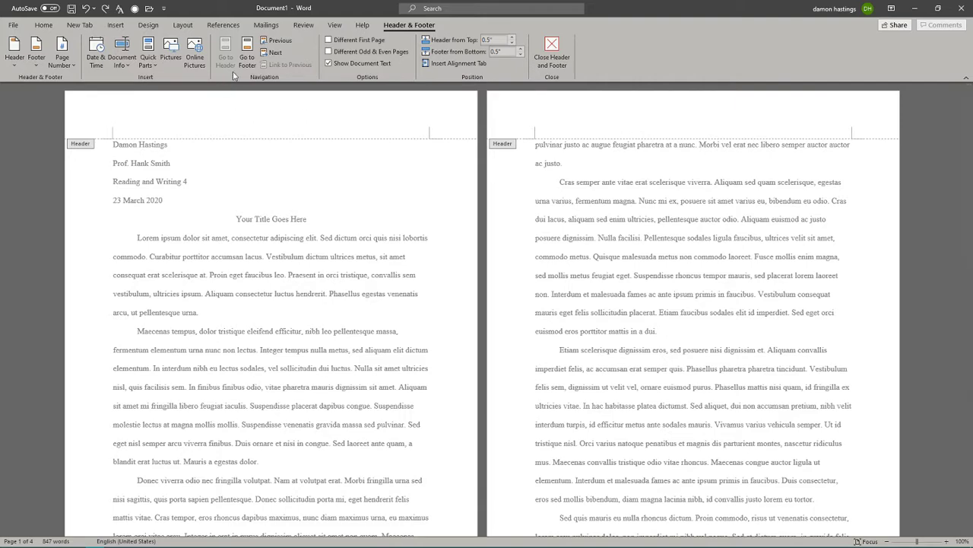
left_click(43, 24)
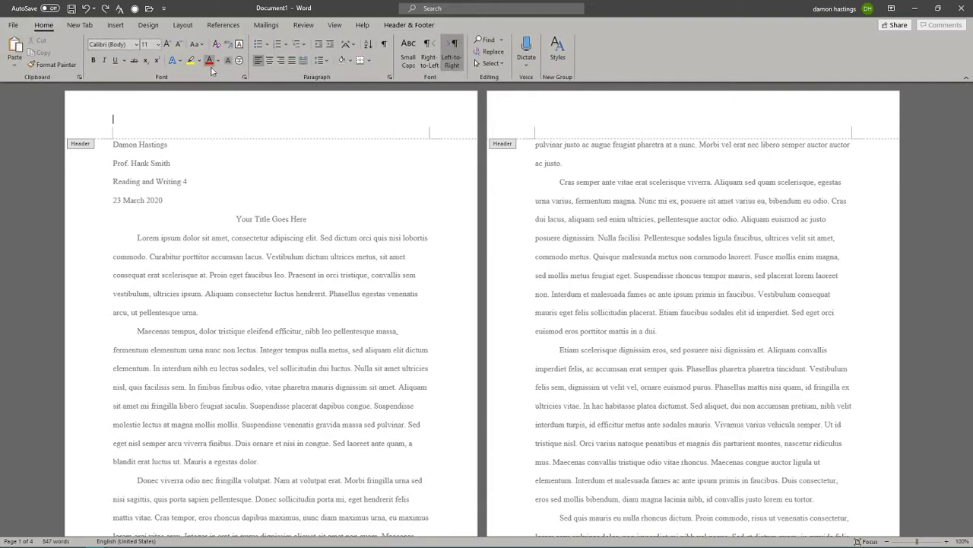
left_click(277, 66)
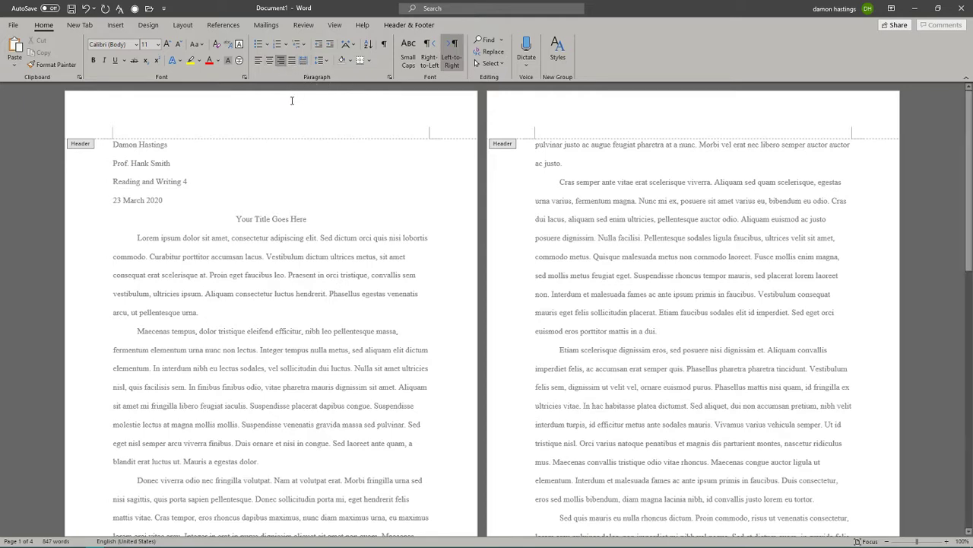
left_click(311, 130)
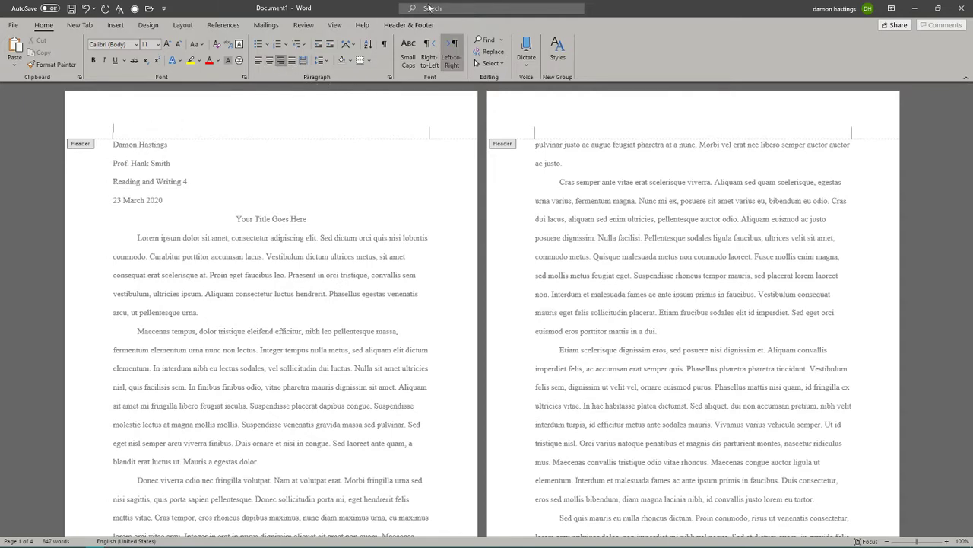
Type the student's surname in the header and tab it out to the right margin.
key("Tab")
type("Hastings")
key("Tab")
key("Right")
key("Right")
key("Right")
key("Left")
key("BackSpace")
key("BackSpace")
key("Tab")
key("Tab")
left_click(431, 120)
key("Down")
left_click(116, 27)
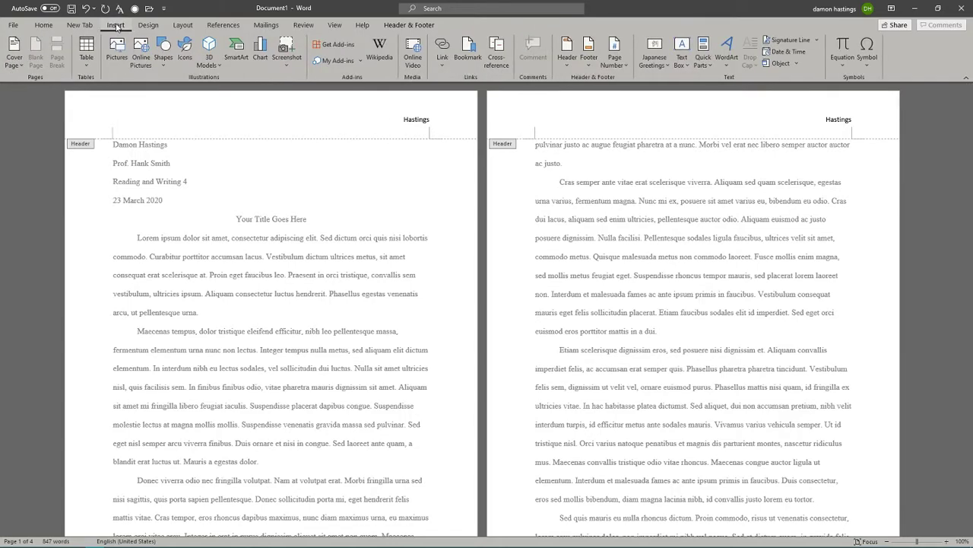
left_click(409, 24)
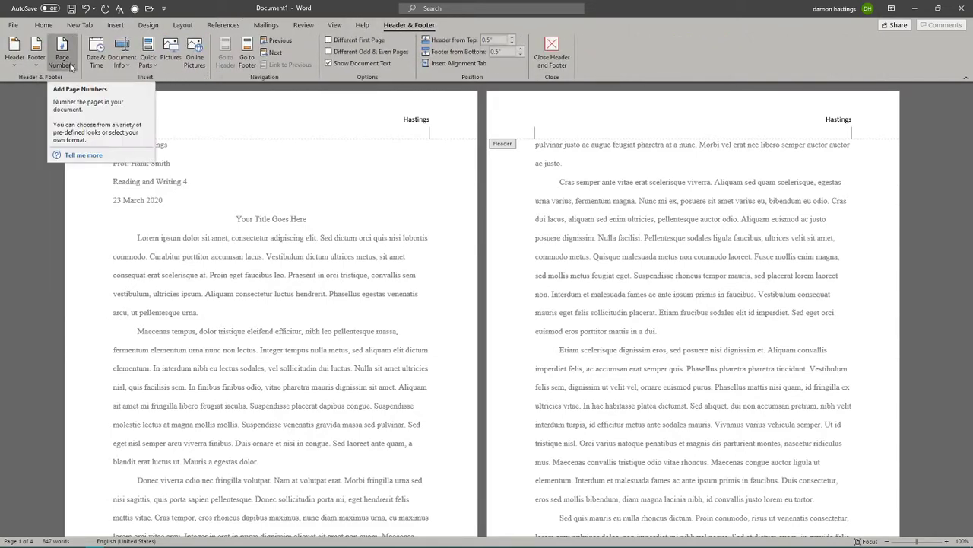
Insert a Plain Number 3 top-of-page number and type the student's surname before it.
left_click(62, 61)
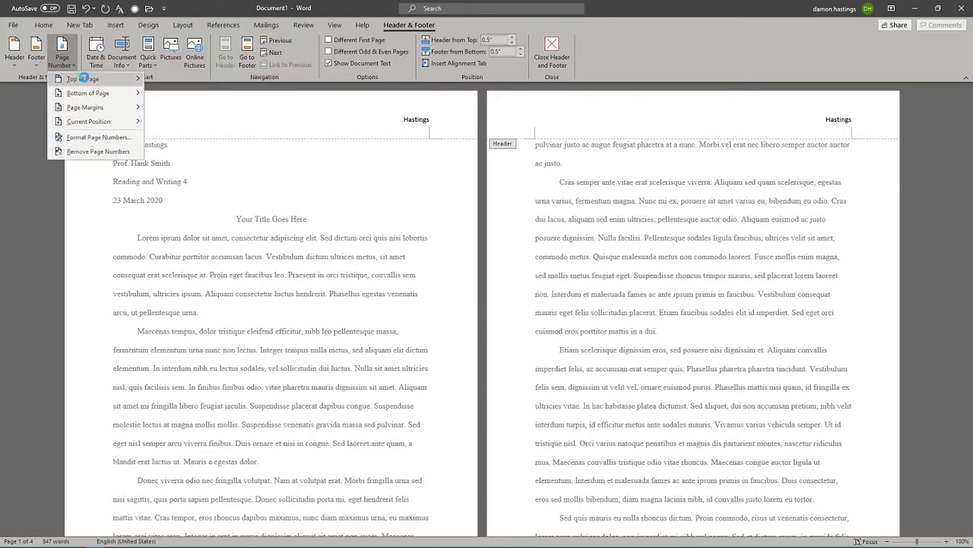
mouse_move(85, 80)
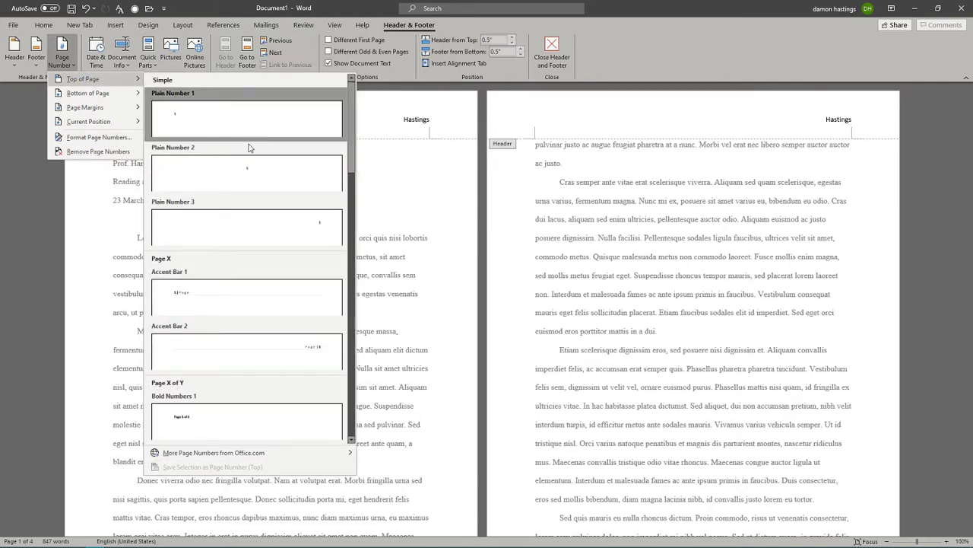
left_click(274, 235)
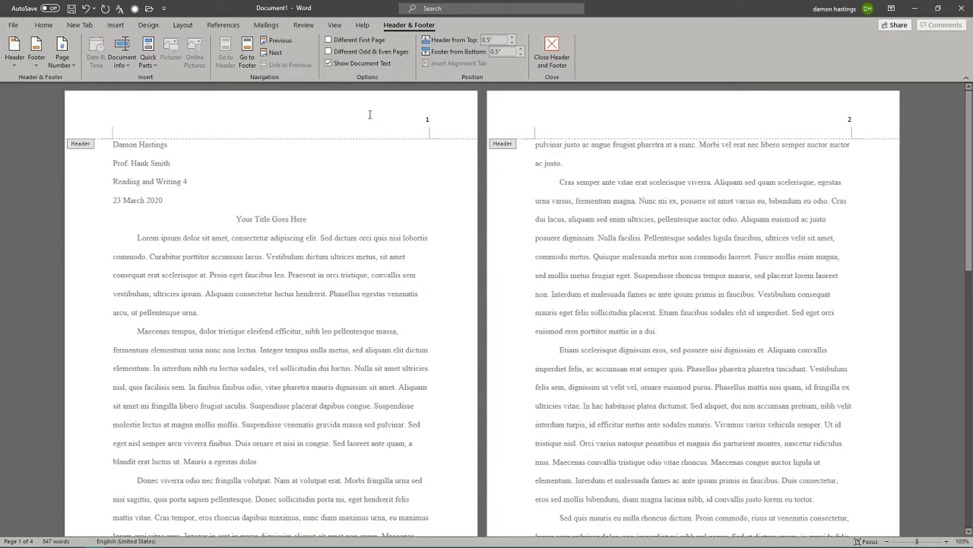
type("Hastin")
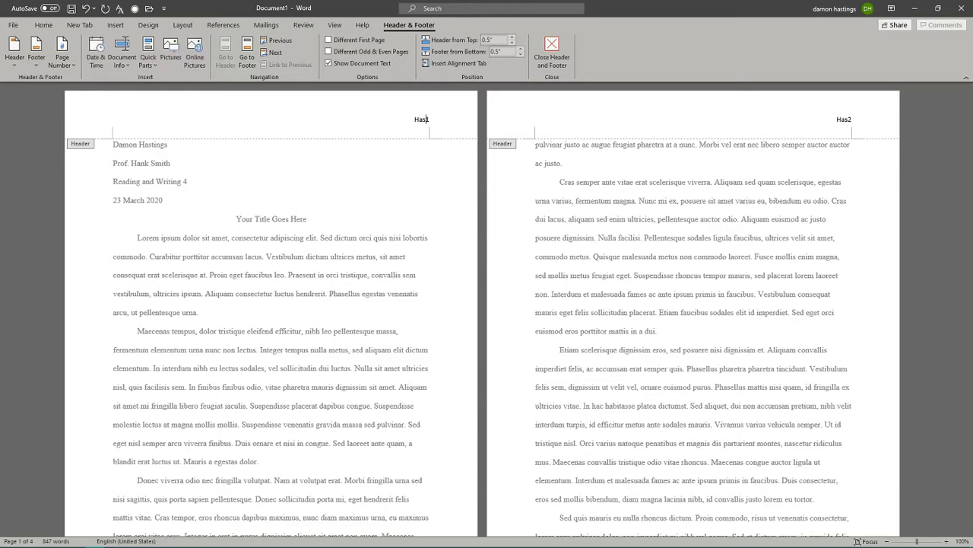
type("gs")
triple_click(441, 116)
key("BackSpace")
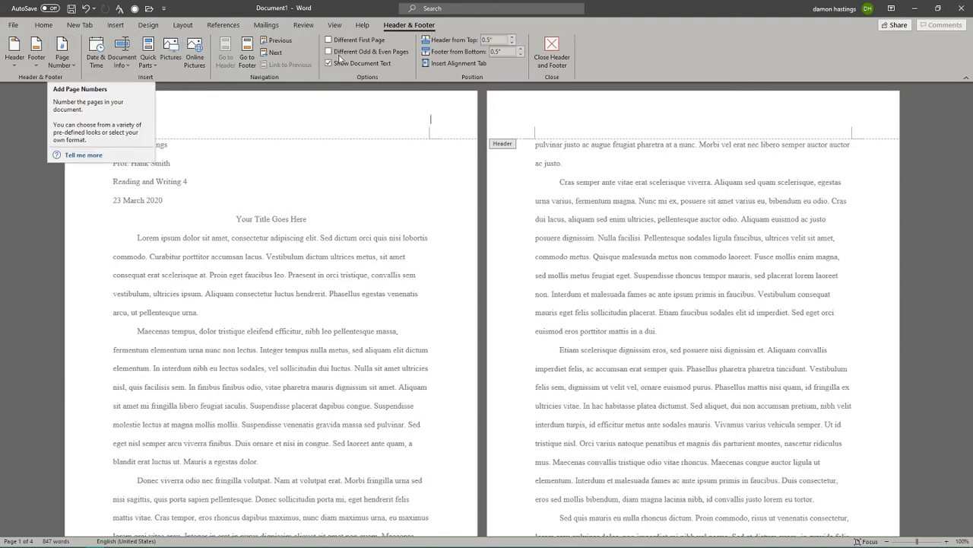
left_click(64, 66)
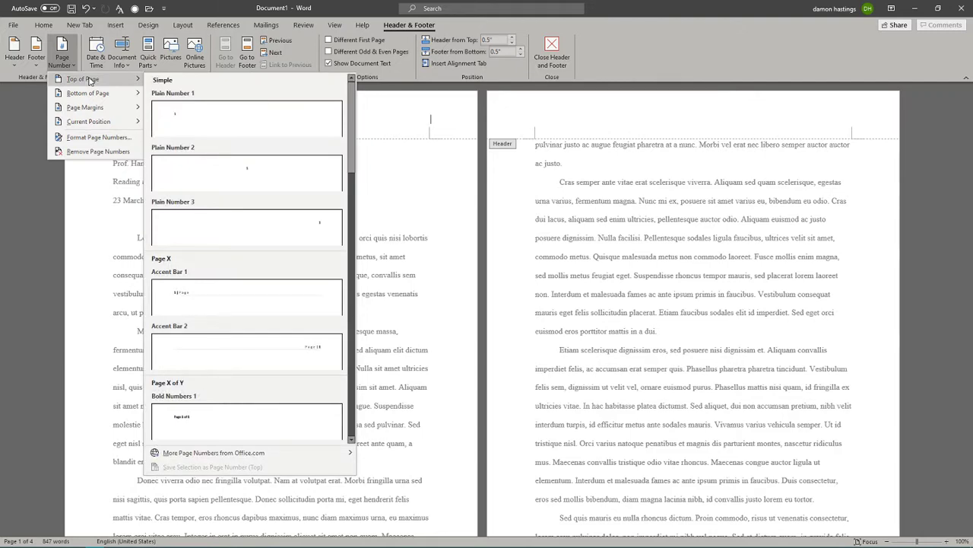
left_click(261, 227)
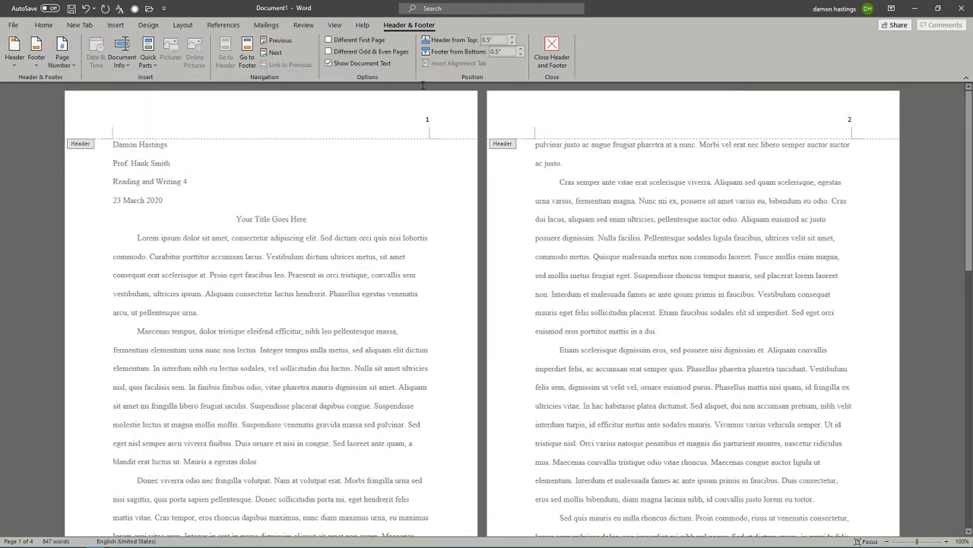
left_click(425, 119)
type("Hastings")
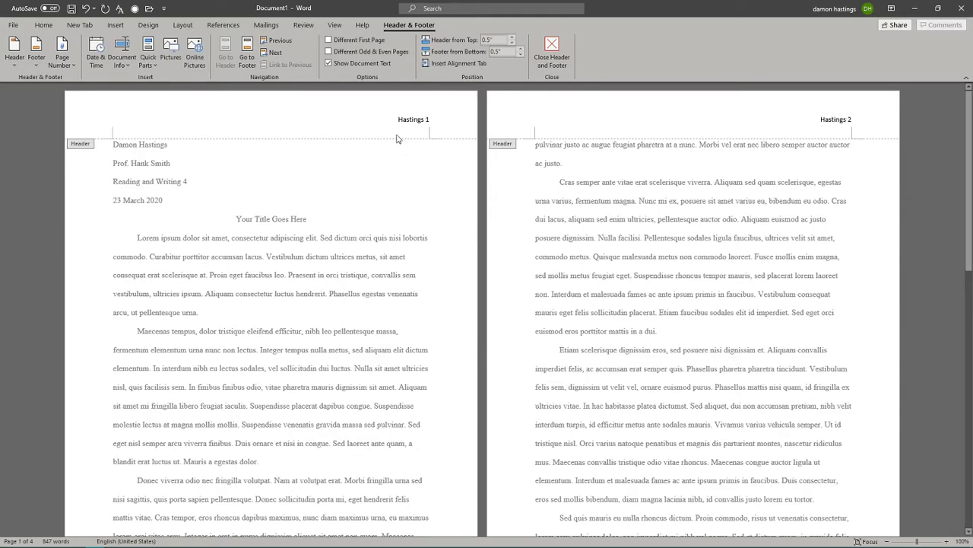
Format the header surname and page number as Times New Roman 12 pt, then close the header.
left_click_drag(397, 119, 442, 124)
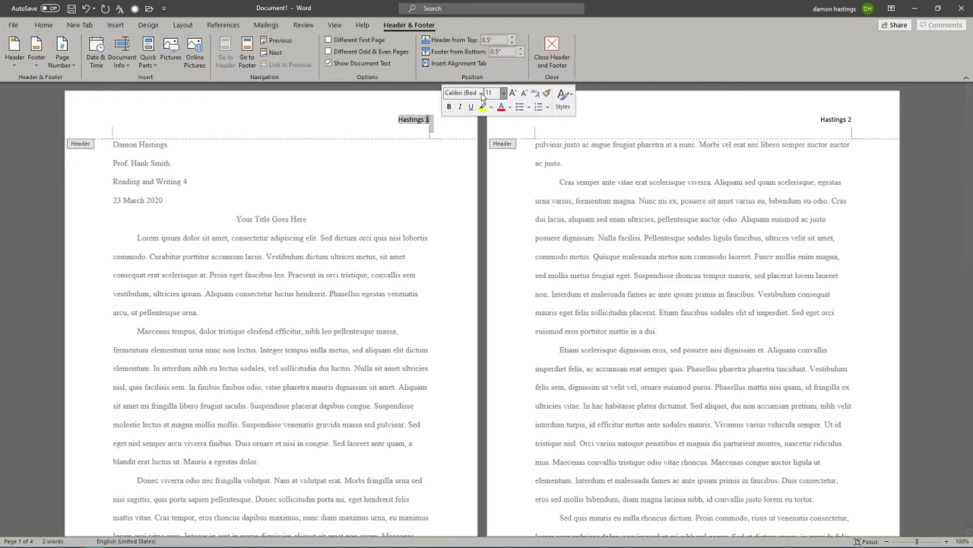
left_click(481, 94)
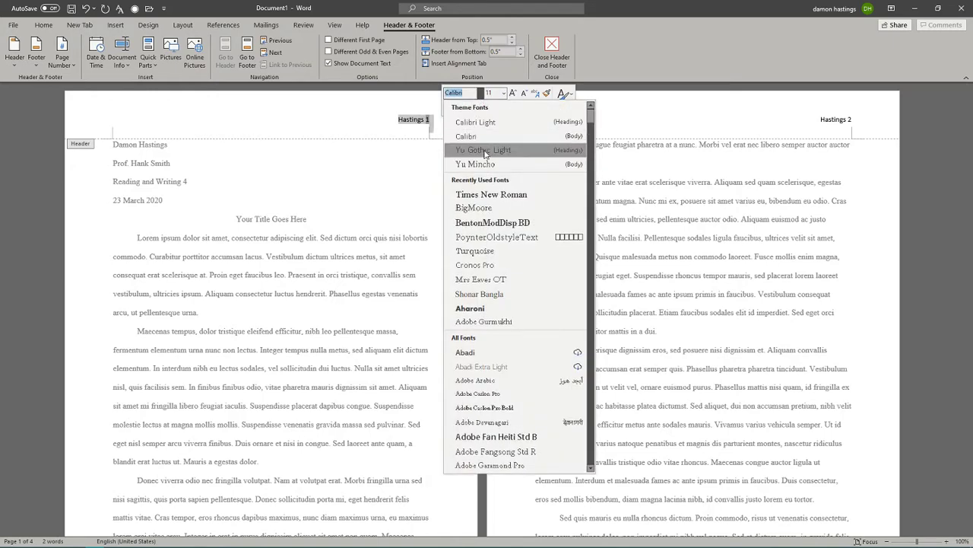
left_click(487, 194)
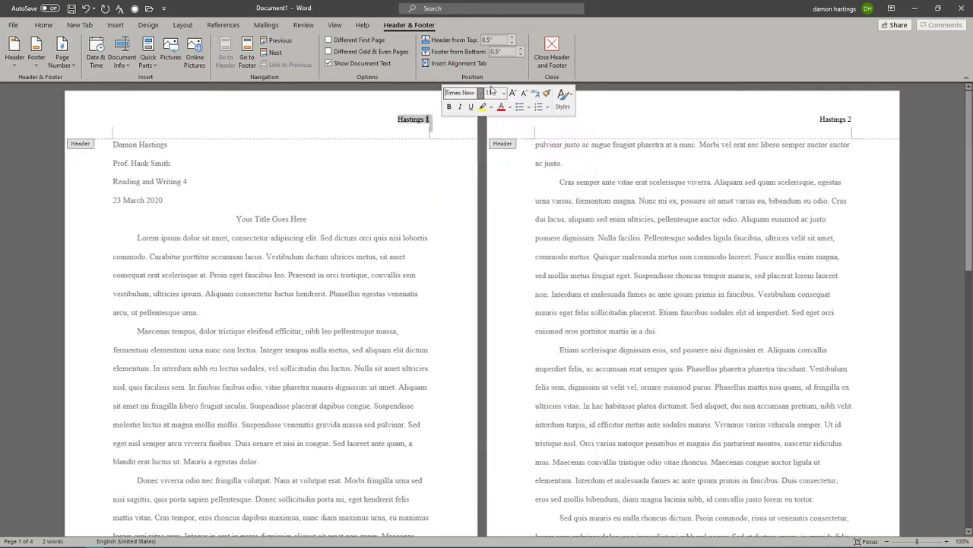
right_click(424, 124)
left_click(481, 89)
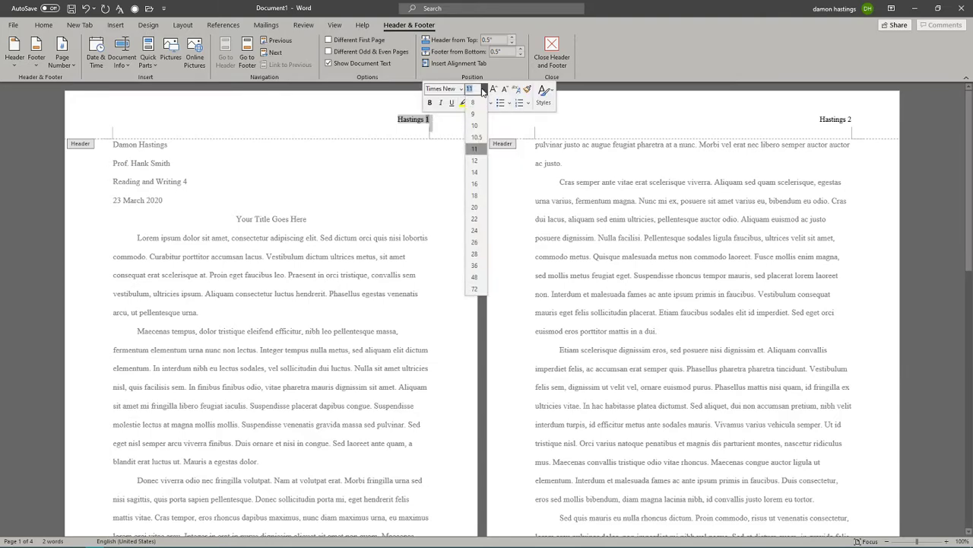
left_click(476, 160)
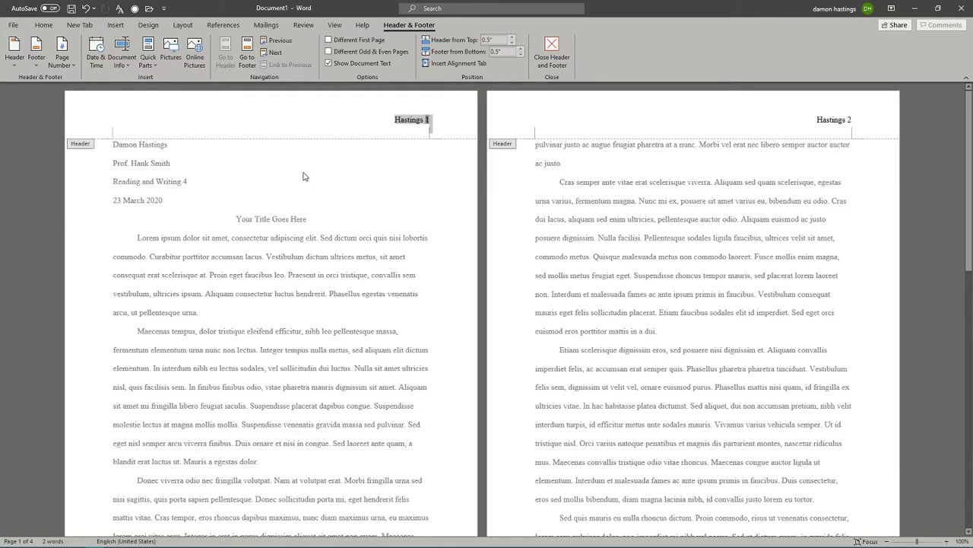
double_click(334, 183)
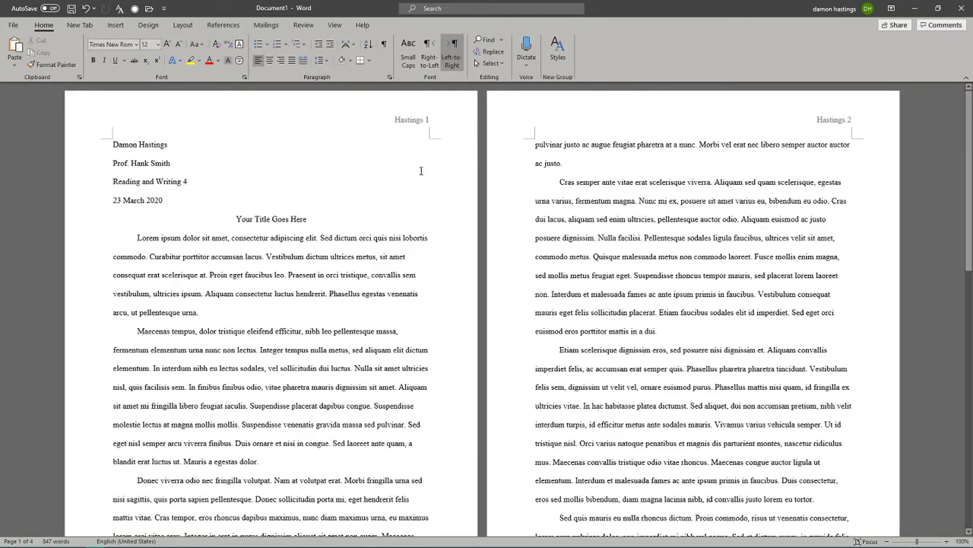
scroll(819, 274, "down", 8)
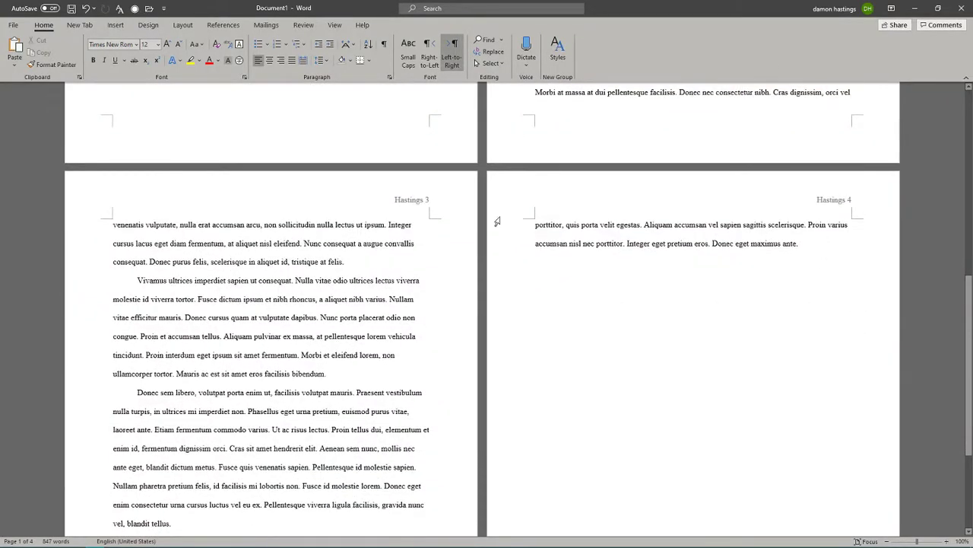
scroll(652, 256, "down", 3)
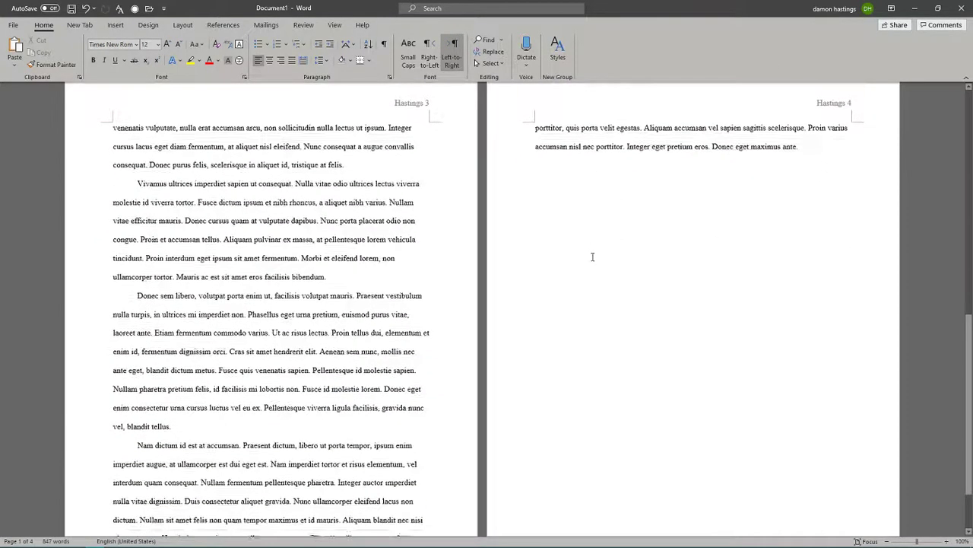
scroll(515, 272, "up", 2)
scroll(505, 277, "up", 15)
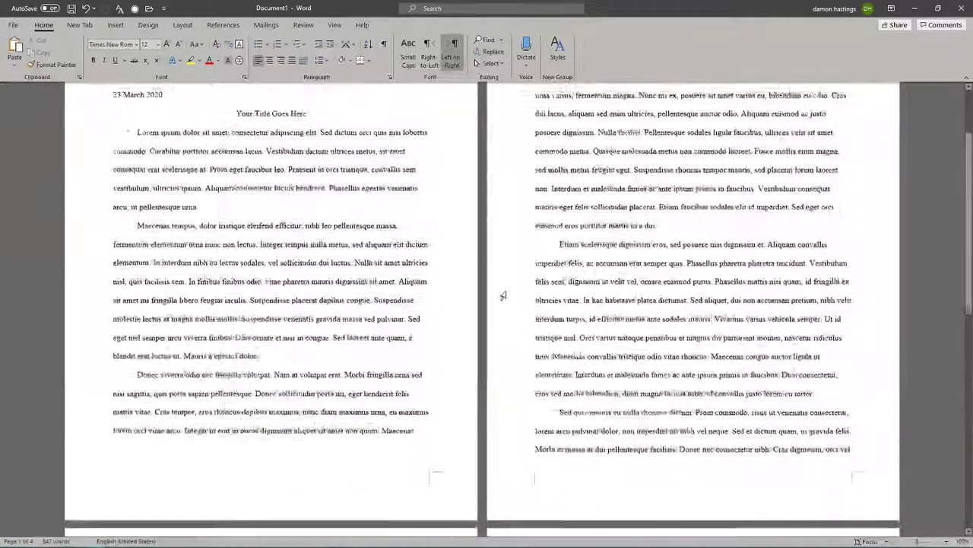